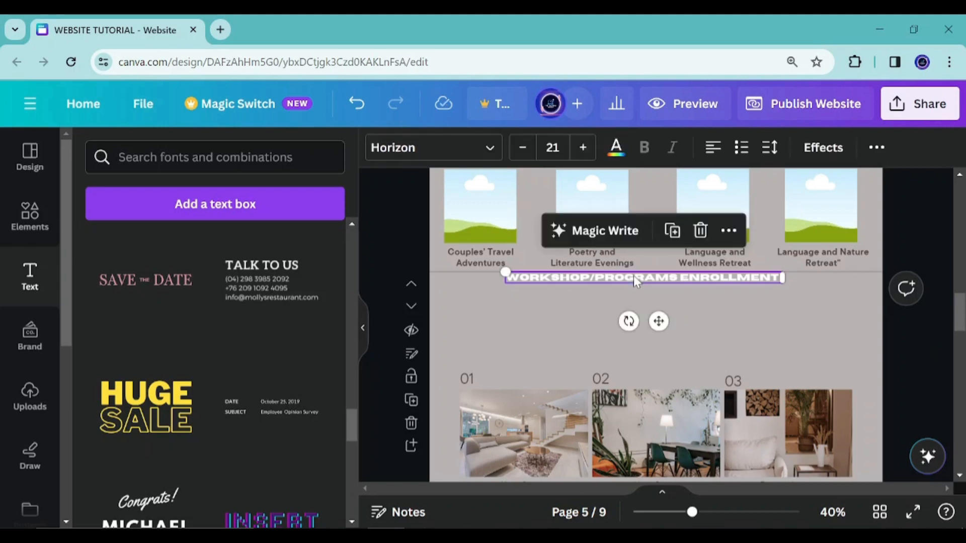
# Nudge the WORKSHOP/PROGRAMS ENROLLMENT heading slightly to the right
pyautogui.moveTo(653, 279); pyautogui.dragTo(662, 278)
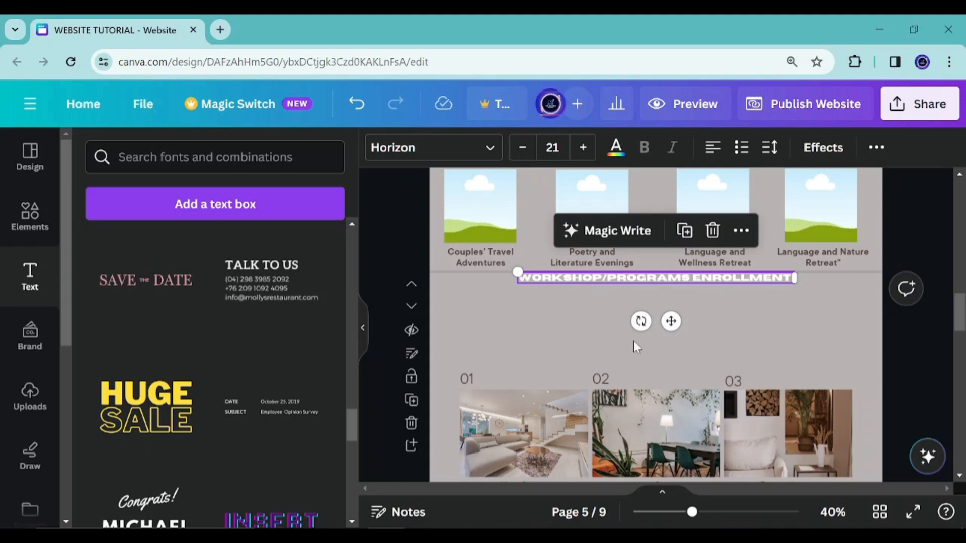
pyautogui.scroll(-3, 516, 397)
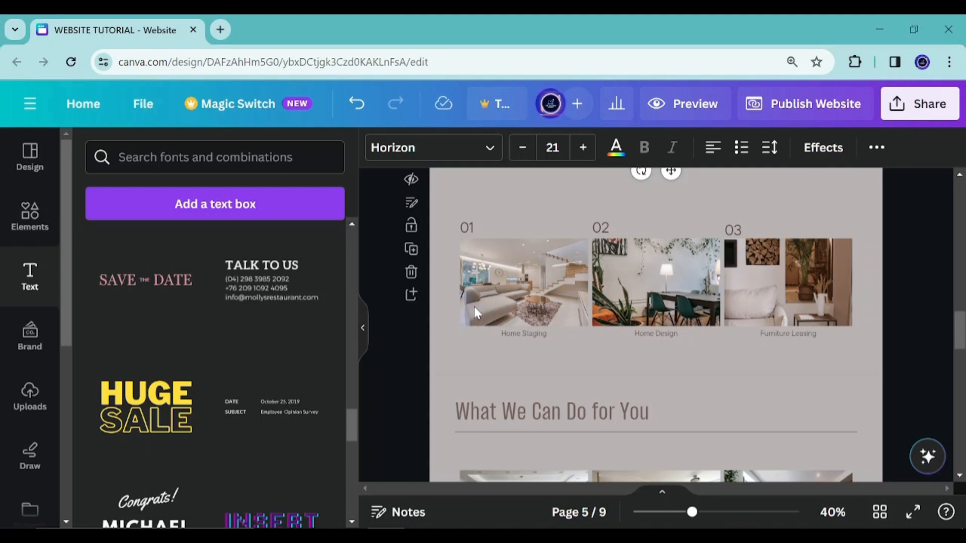
# Switch to Notepad, correct the word ENROLLMET to ENROLLMENT in the notes, and return to the design
pyautogui.hotkey('alt', 'Tab')
pyautogui.scroll(-3, 683, 424)
pyautogui.click(674, 204)
pyautogui.moveTo(560, 199); pyautogui.dragTo(794, 198)
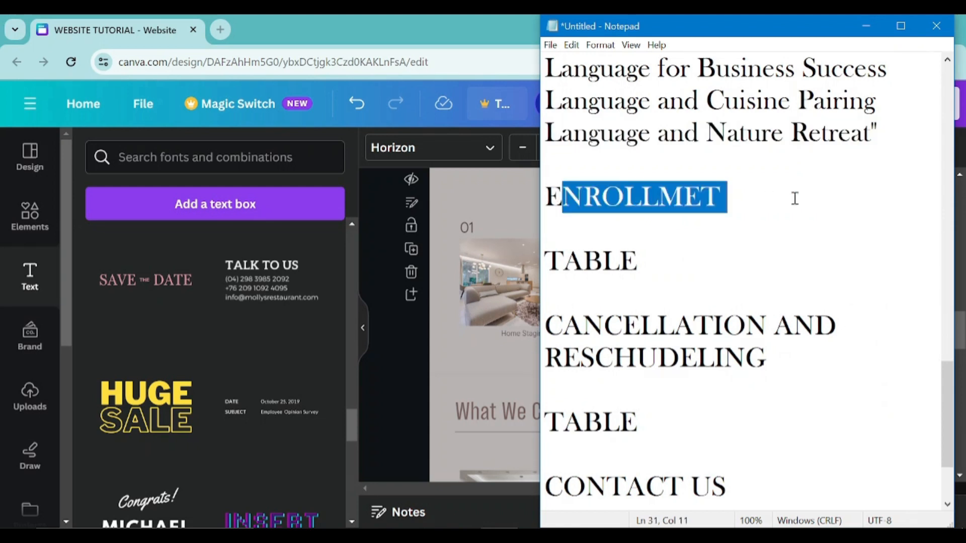
pyautogui.click(738, 240)
pyautogui.click(687, 210)
pyautogui.write('n')
pyautogui.press('BackSpace')
pyautogui.write('N')
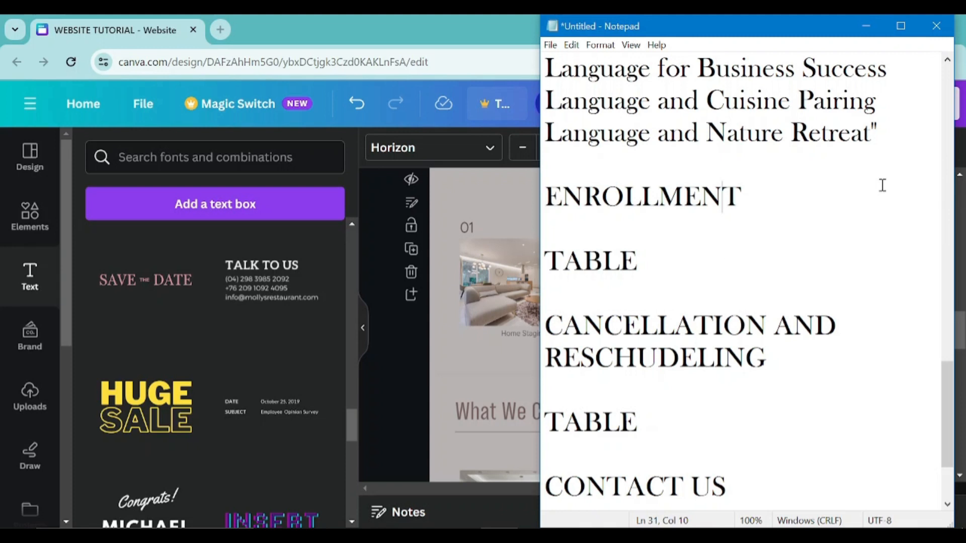
pyautogui.moveTo(747, 196); pyautogui.dragTo(481, 192)
pyautogui.click(632, 239)
pyautogui.click(646, 266)
pyautogui.scroll(1, 636, 228)
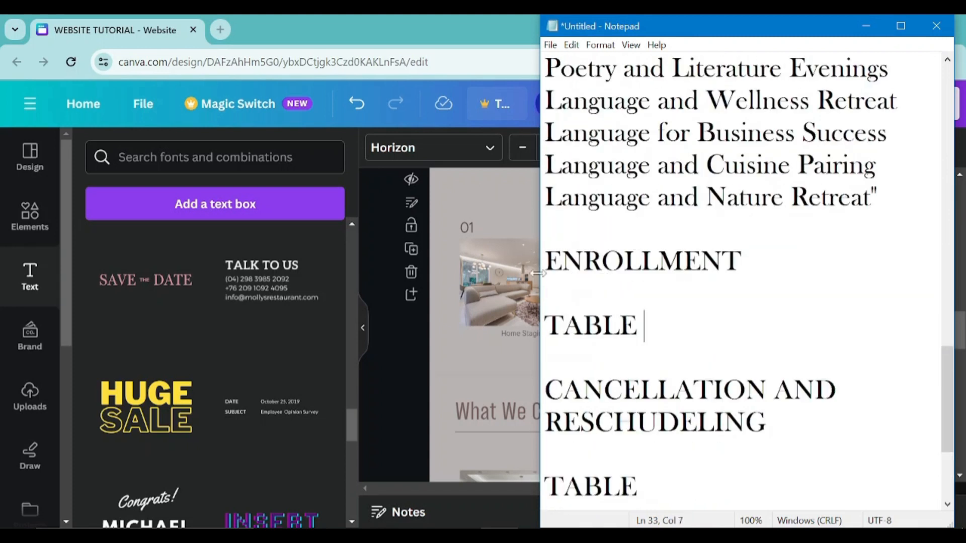
pyautogui.scroll(-1, 639, 325)
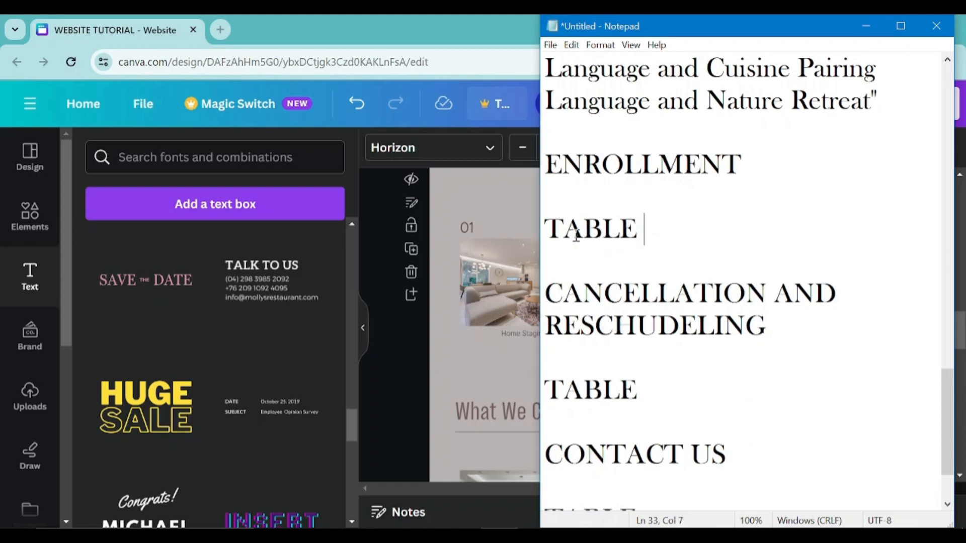
pyautogui.click(865, 25)
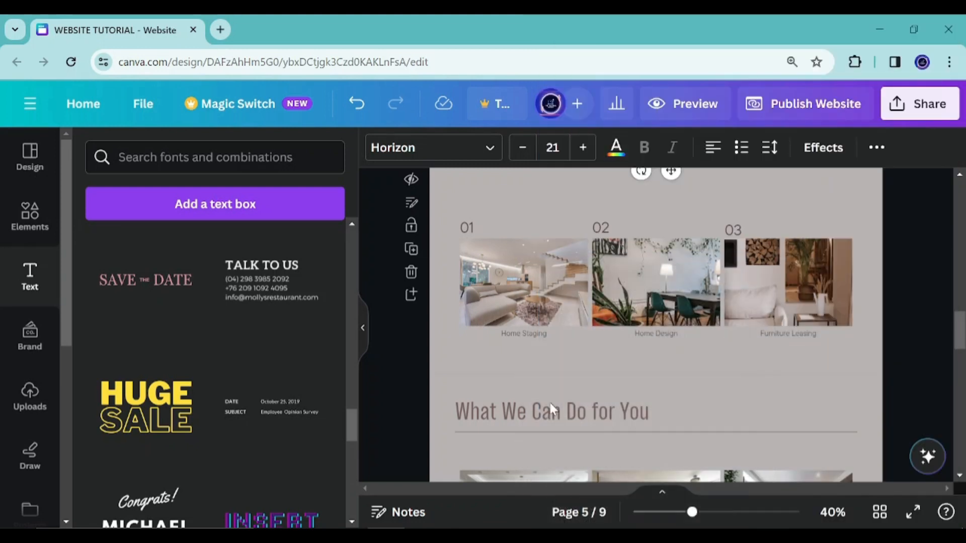
# Delete the three numbered images and their numbers and captions below the enrollment heading
pyautogui.click(501, 297)
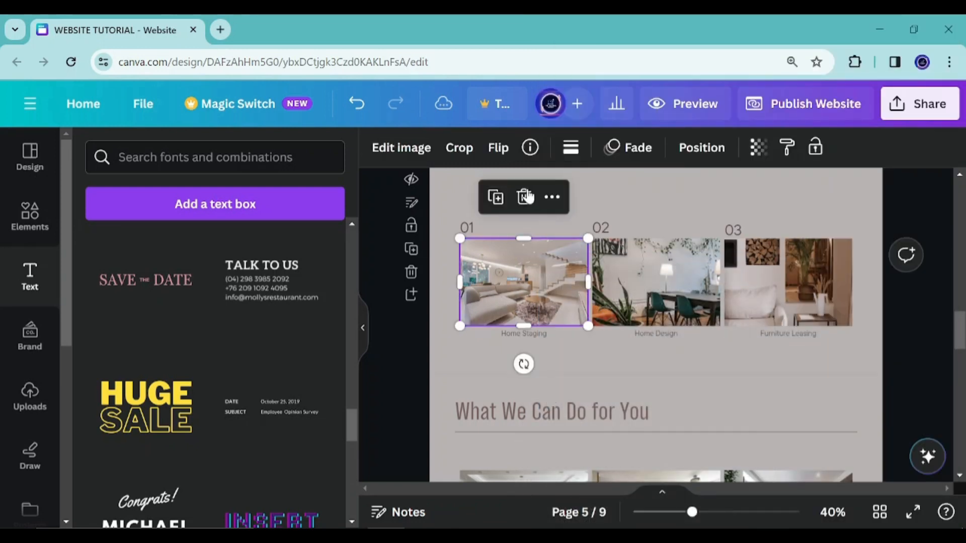
pyautogui.press('Delete')
pyautogui.click(529, 336)
pyautogui.click(574, 285)
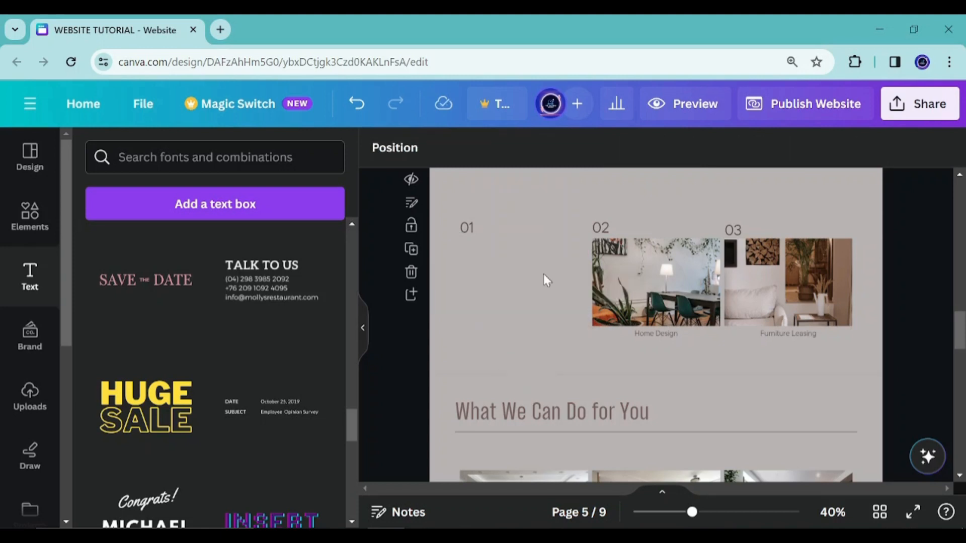
pyautogui.click(472, 230)
pyautogui.press('Delete')
pyautogui.click(681, 273)
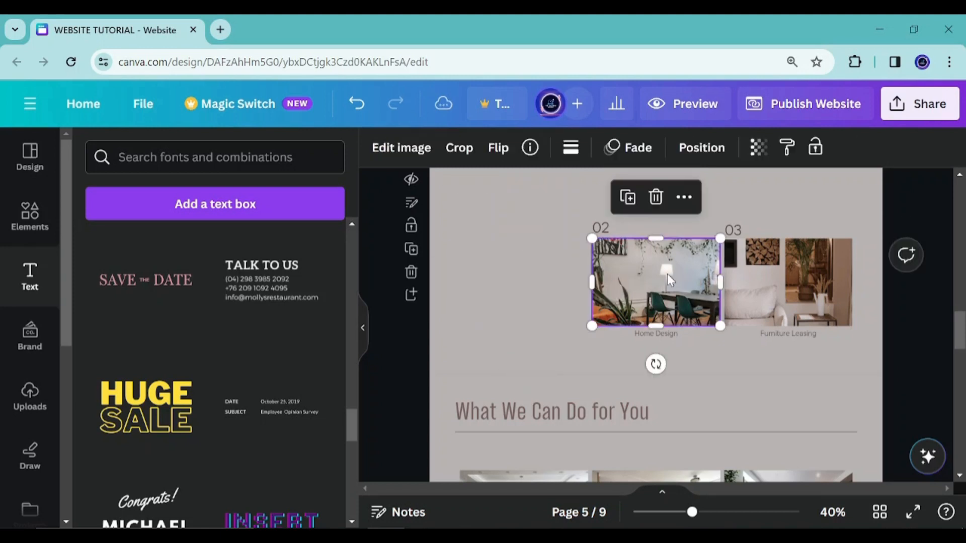
pyautogui.press('Delete')
pyautogui.click(604, 229)
pyautogui.press('Delete')
pyautogui.click(657, 332)
pyautogui.press('Delete')
pyautogui.click(785, 305)
pyautogui.press('Delete')
pyautogui.click(731, 230)
pyautogui.press('Delete')
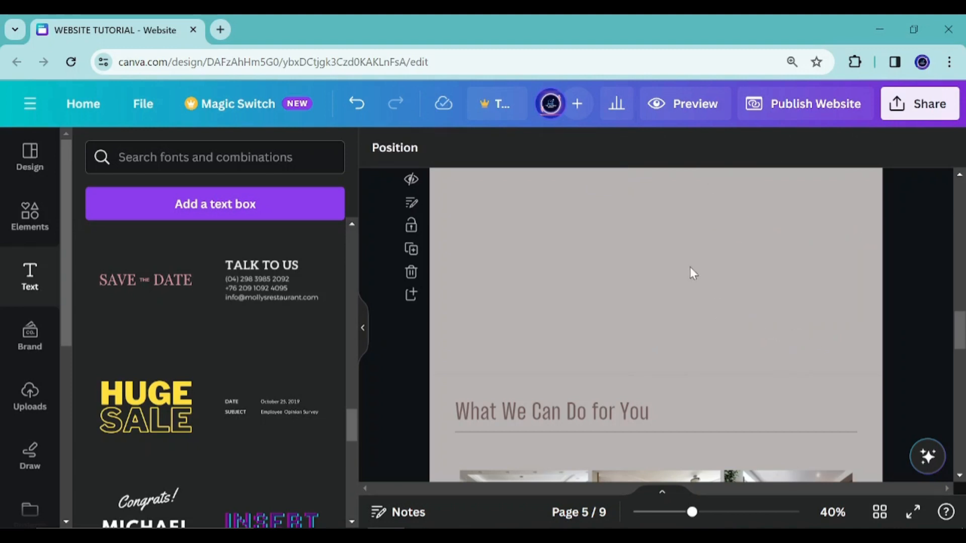
# Add a square shape, fill it white, and shrink it into a small field box under the heading
pyautogui.scroll(2, 599, 265)
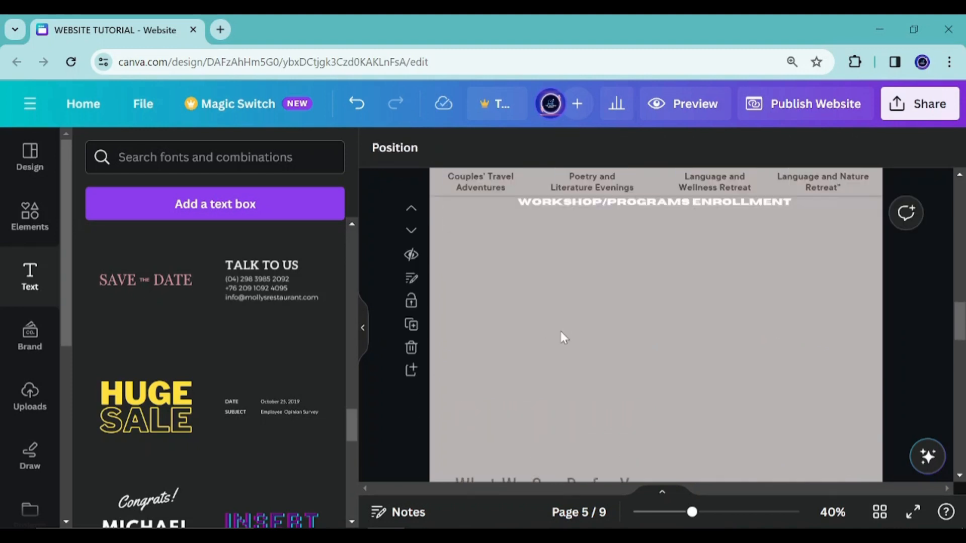
pyautogui.click(27, 213)
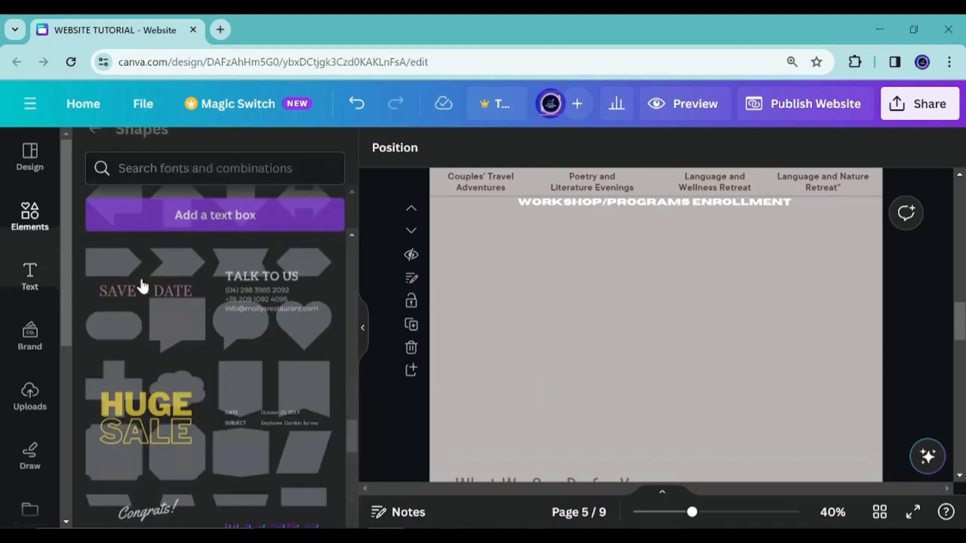
pyautogui.scroll(3, 171, 400)
pyautogui.scroll(5, 169, 398)
pyautogui.scroll(-1, 166, 388)
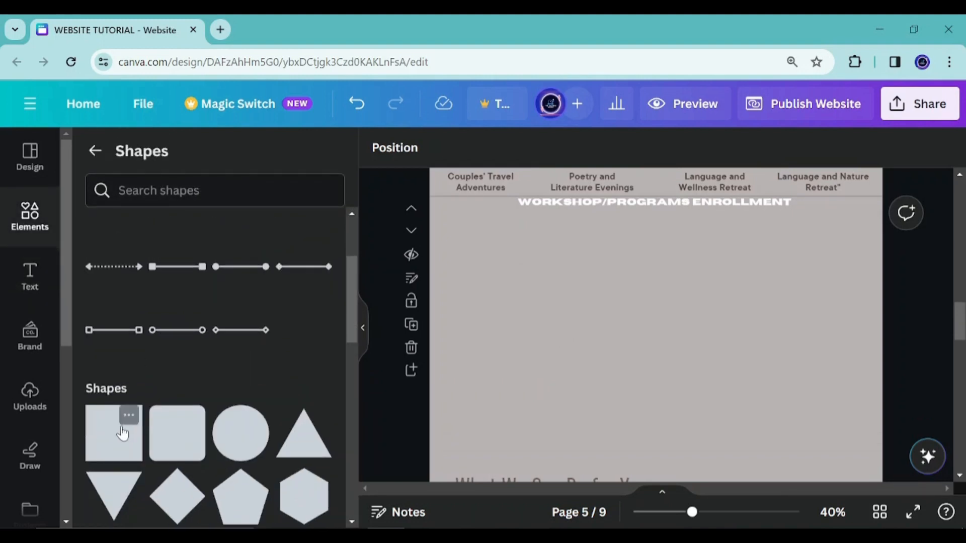
pyautogui.click(128, 418)
pyautogui.click(121, 439)
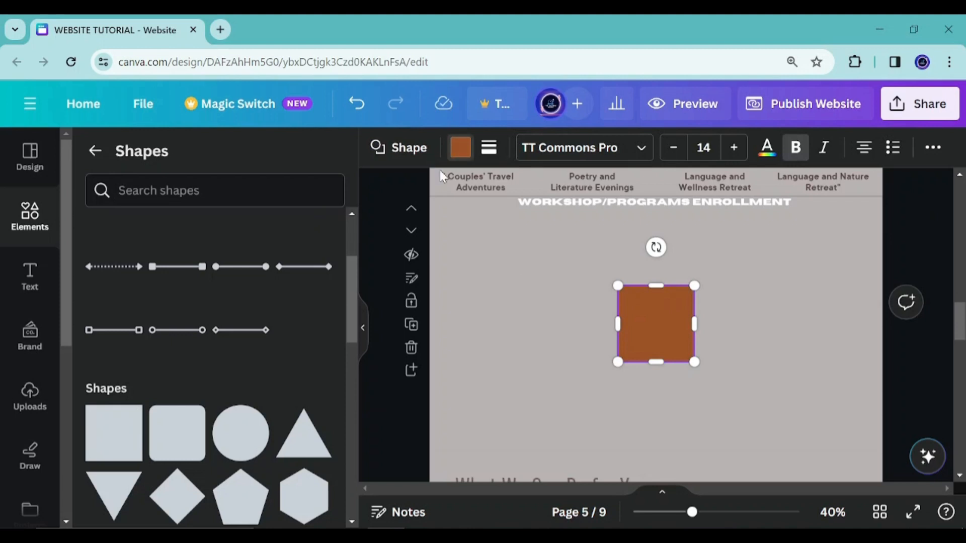
pyautogui.click(460, 147)
pyautogui.click(314, 292)
pyautogui.moveTo(668, 288); pyautogui.dragTo(586, 182)
# Add the Congrats graduation text combination and keep only its large name text box
pyautogui.click(30, 277)
pyautogui.scroll(-6, 183, 448)
pyautogui.scroll(3, 206, 412)
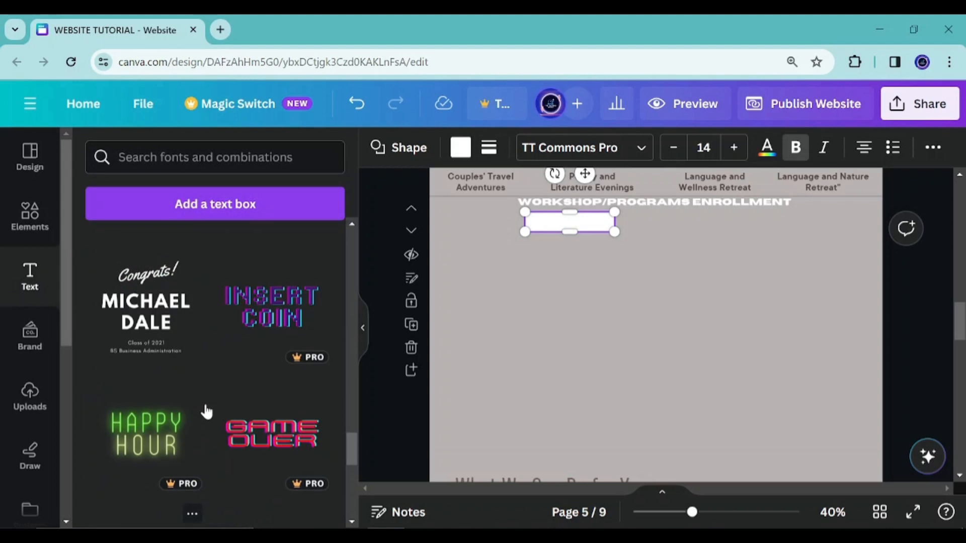
pyautogui.click(168, 330)
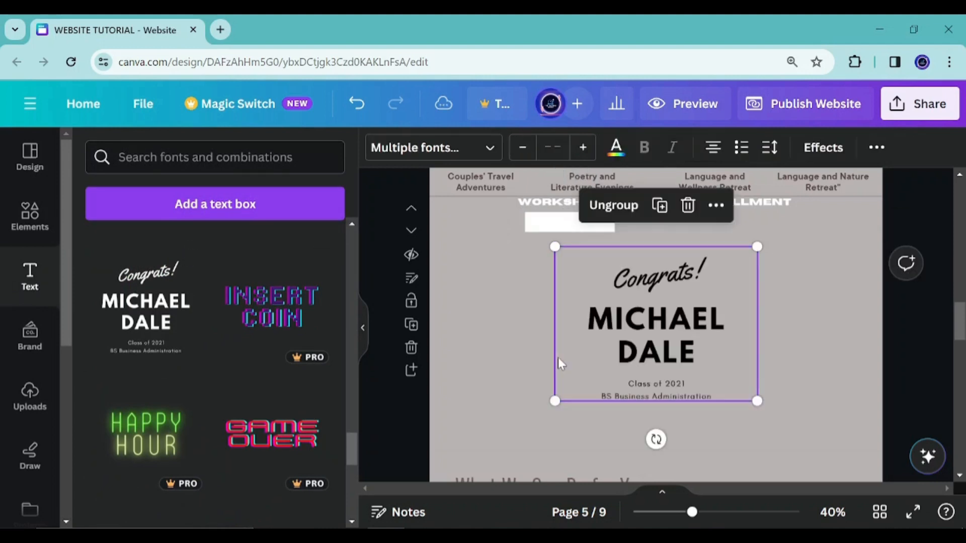
pyautogui.click(491, 351)
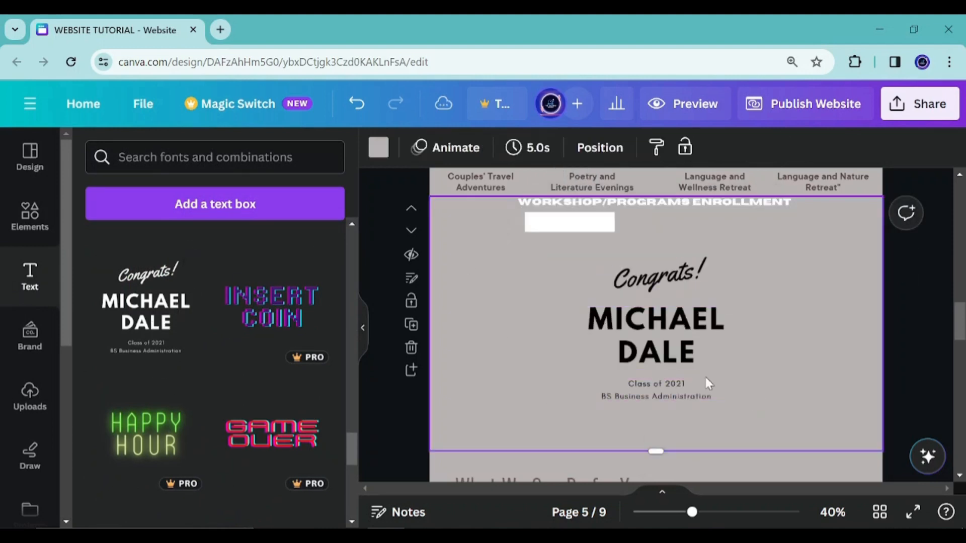
pyautogui.click(654, 276)
pyautogui.click(714, 204)
pyautogui.click(687, 342)
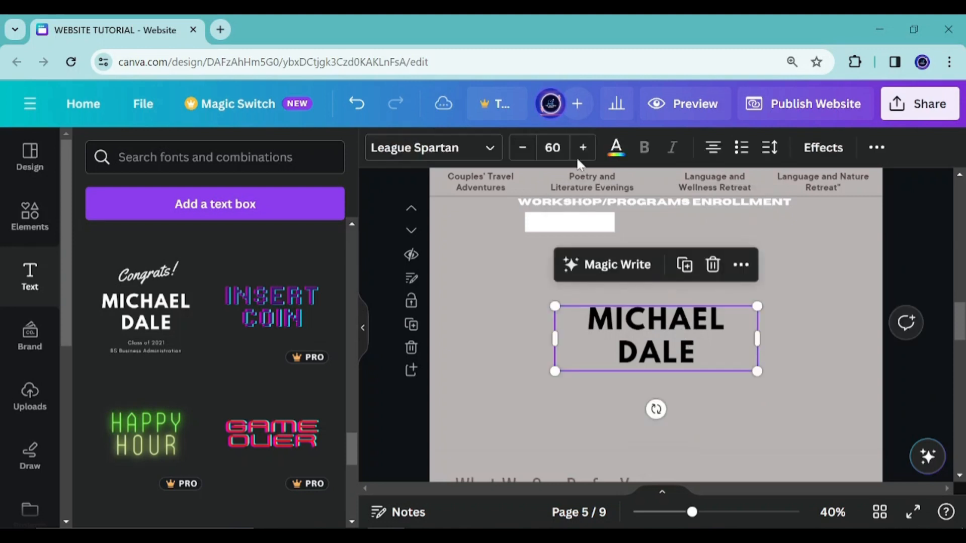
# Set the name text size to 20 and replace its text with PROGRAM NAME
pyautogui.click(553, 148)
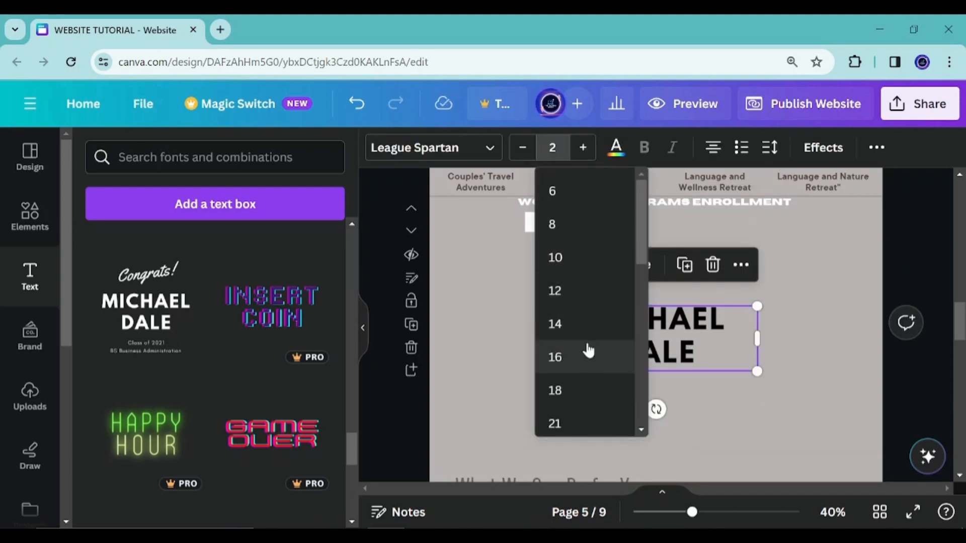
pyautogui.press('Return')
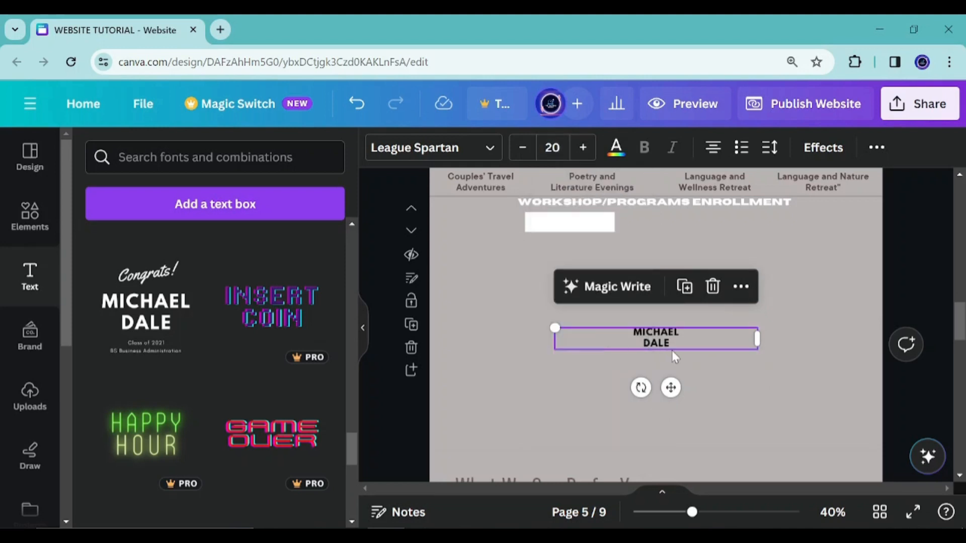
pyautogui.doubleClick(685, 343)
pyautogui.hotkey('ctrl', 'a')
pyautogui.write('PROGRAM NAME')
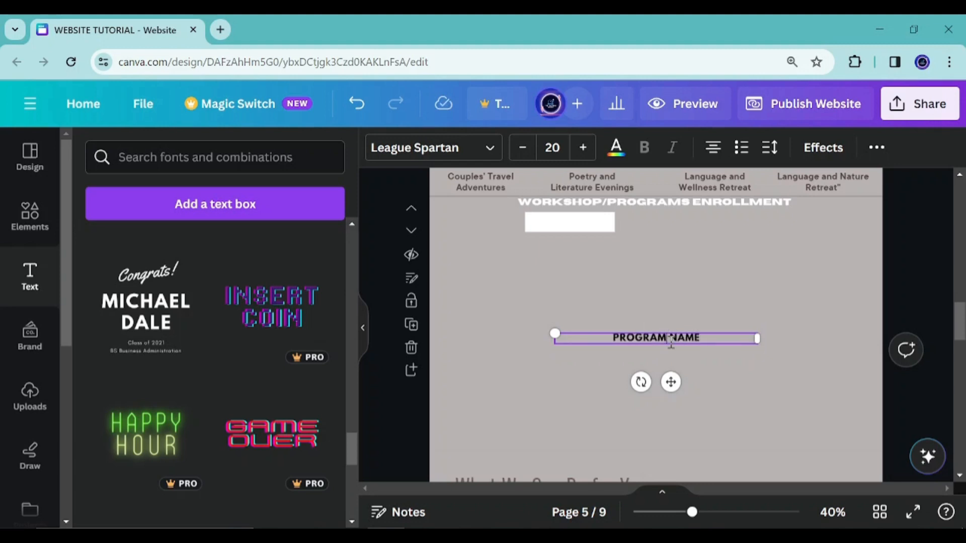
# Change the label text to PROGRAM/WORKSHOP NAME: with a trailing colon
pyautogui.click(670, 340)
pyautogui.write('/WORKSHOP')
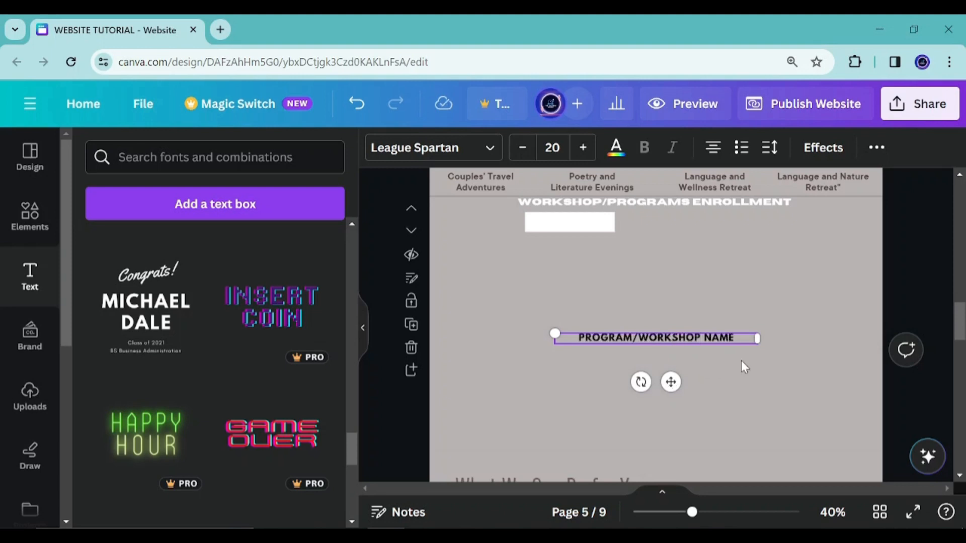
pyautogui.click(736, 340)
pyautogui.write(':')
# Move the label under the heading at the page's left edge and place the white field box beside it
pyautogui.moveTo(675, 394); pyautogui.dragTo(528, 265)
pyautogui.click(665, 340)
pyautogui.click(605, 226)
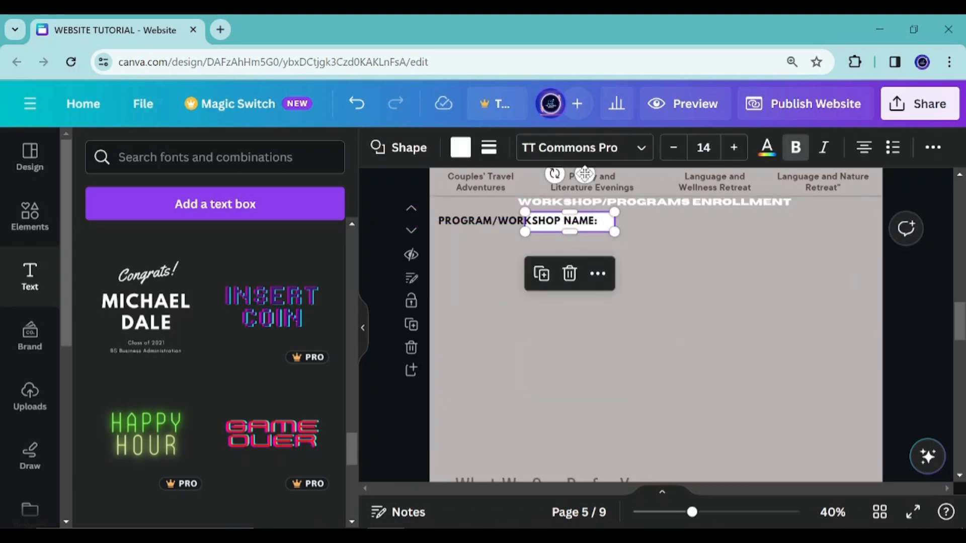
pyautogui.moveTo(584, 174); pyautogui.dragTo(662, 173)
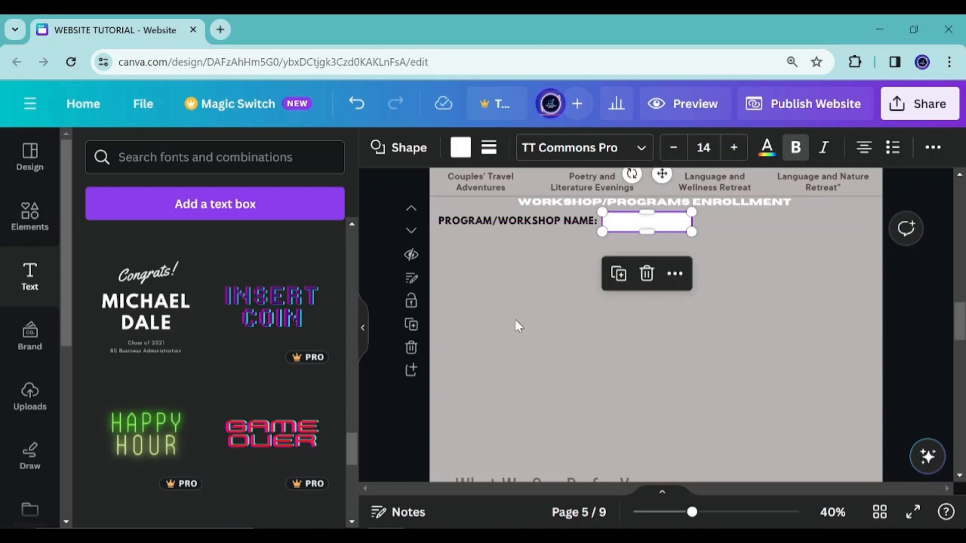
# Duplicate the program name label, move the copy below it, and retype it as PARTICIPANT INFORMATION
pyautogui.click(481, 221)
pyautogui.click(545, 269)
pyautogui.moveTo(537, 183); pyautogui.dragTo(539, 199)
pyautogui.doubleClick(513, 240)
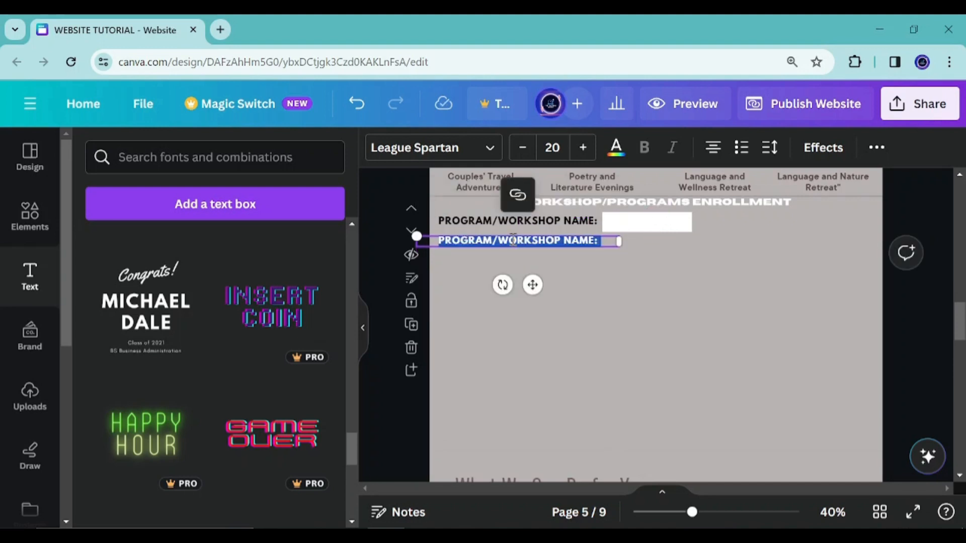
pyautogui.write('PARTICIPANT INFORMATIO')
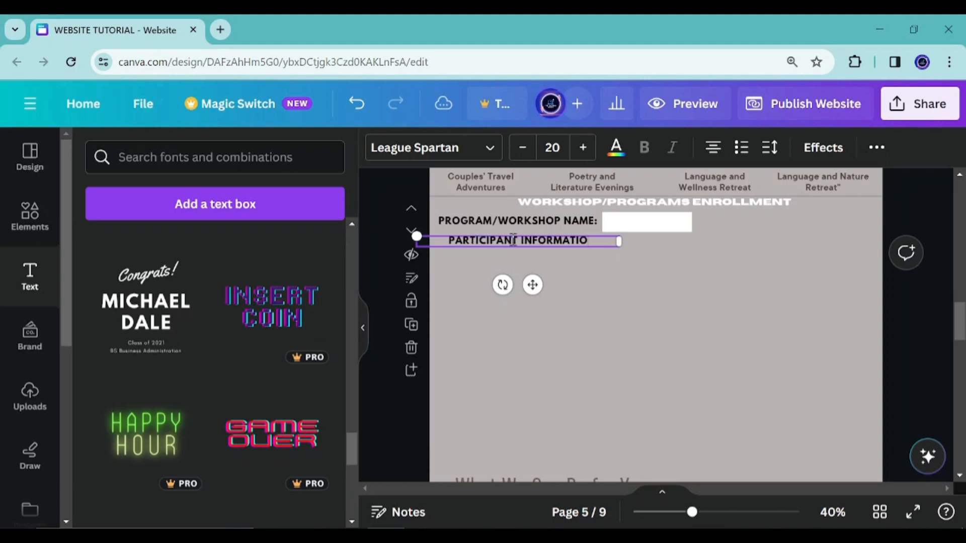
pyautogui.write('N')
# Underline the PARTICIPANT INFORMATION text
pyautogui.hotkey('ctrl', 'a')
pyautogui.hotkey('ctrl', 'u')
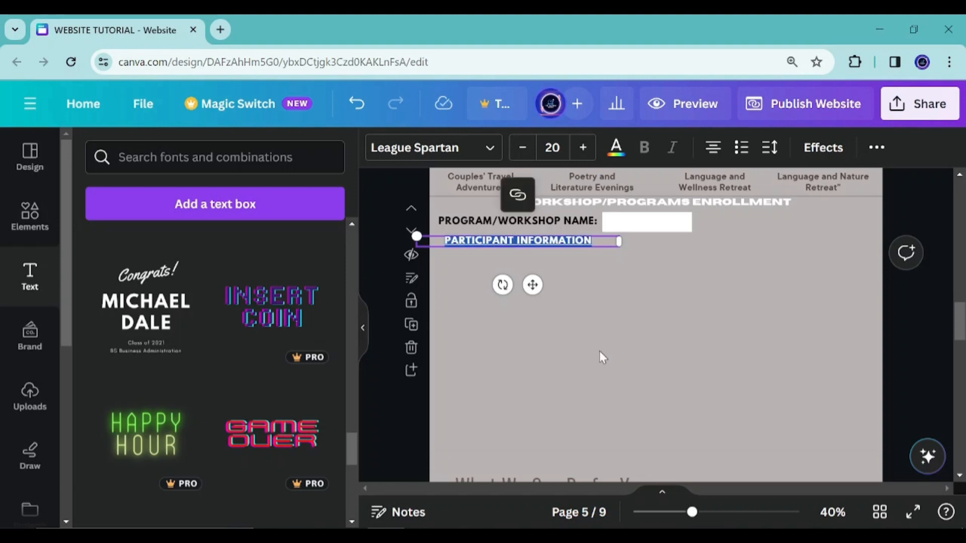
pyautogui.click(599, 352)
# Duplicate the program name label again, move the copy below, and change its text to FULL NAME:
pyautogui.click(506, 243)
pyautogui.click(644, 223)
pyautogui.click(491, 224)
pyautogui.click(539, 269)
pyautogui.moveTo(539, 186); pyautogui.dragTo(535, 221)
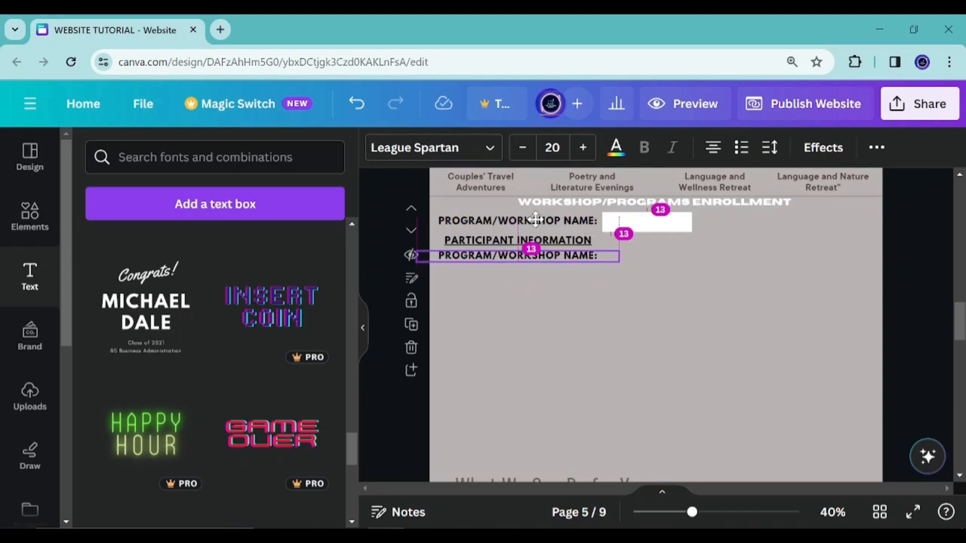
pyautogui.doubleClick(531, 254)
pyautogui.write('F')
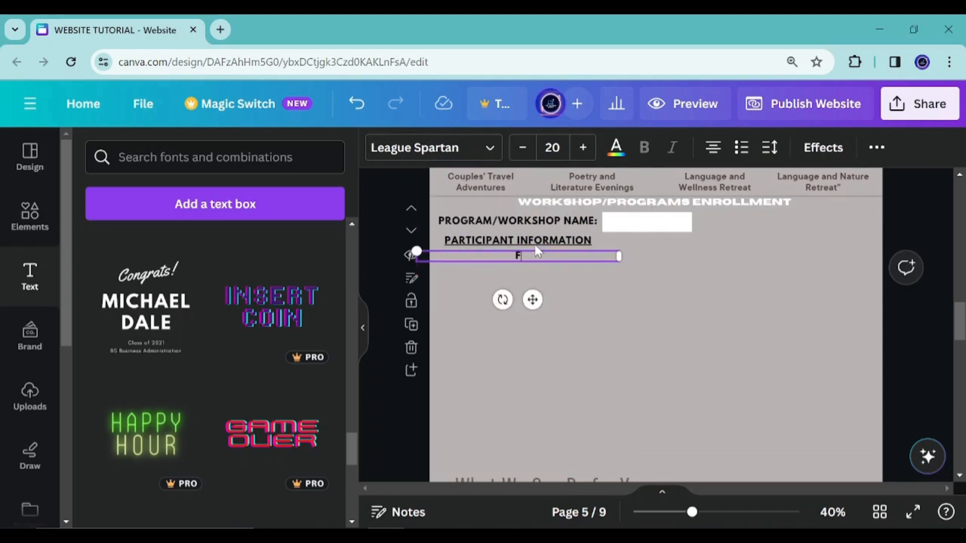
pyautogui.write('ULL NAME:')
# Move the FULL NAME: label to the left edge just below the participant information heading
pyautogui.moveTo(532, 299); pyautogui.dragTo(486, 295)
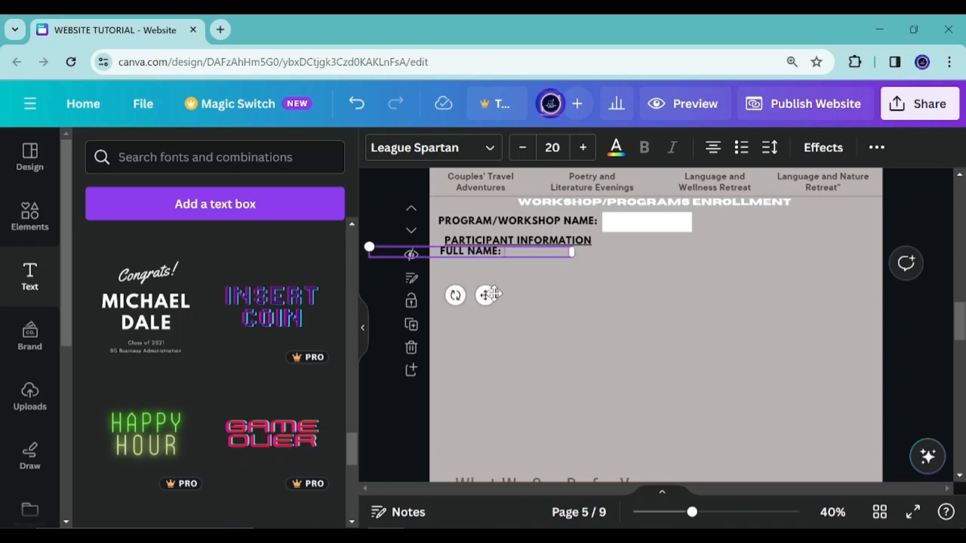
pyautogui.moveTo(487, 294); pyautogui.dragTo(481, 305)
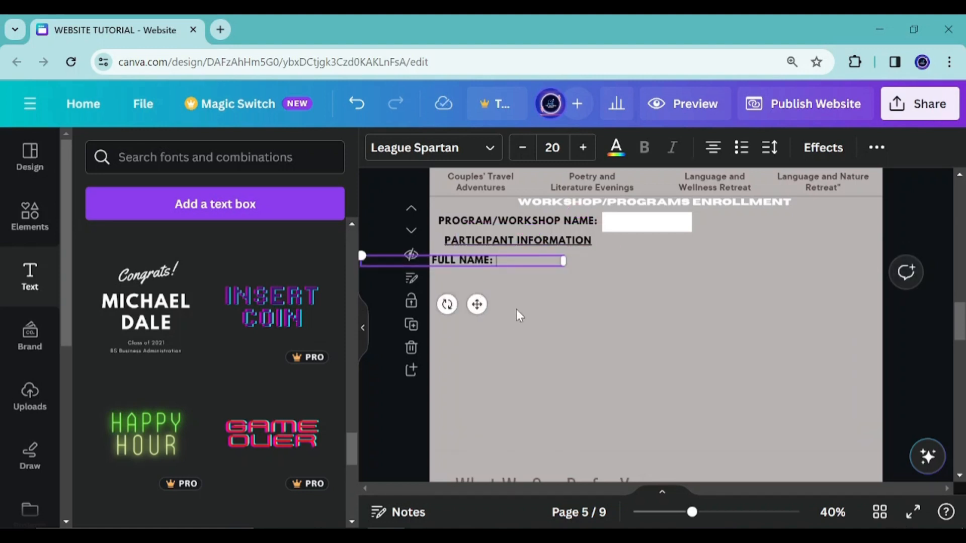
pyautogui.click(514, 298)
# Duplicate the FULL NAME: label, move the copy just below it, and retype it as EMAIL ADDRESS:
pyautogui.click(467, 260)
pyautogui.click(493, 214)
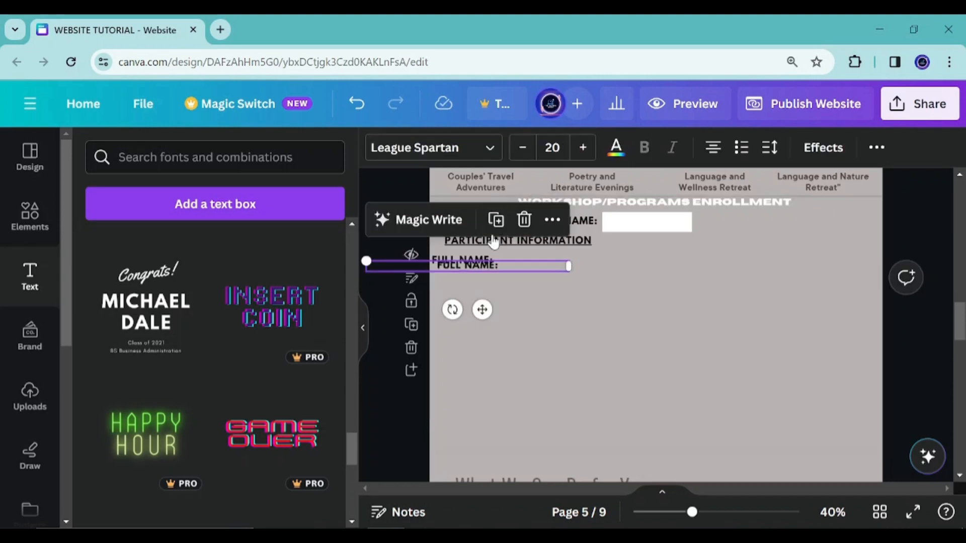
pyautogui.moveTo(484, 323); pyautogui.dragTo(484, 324)
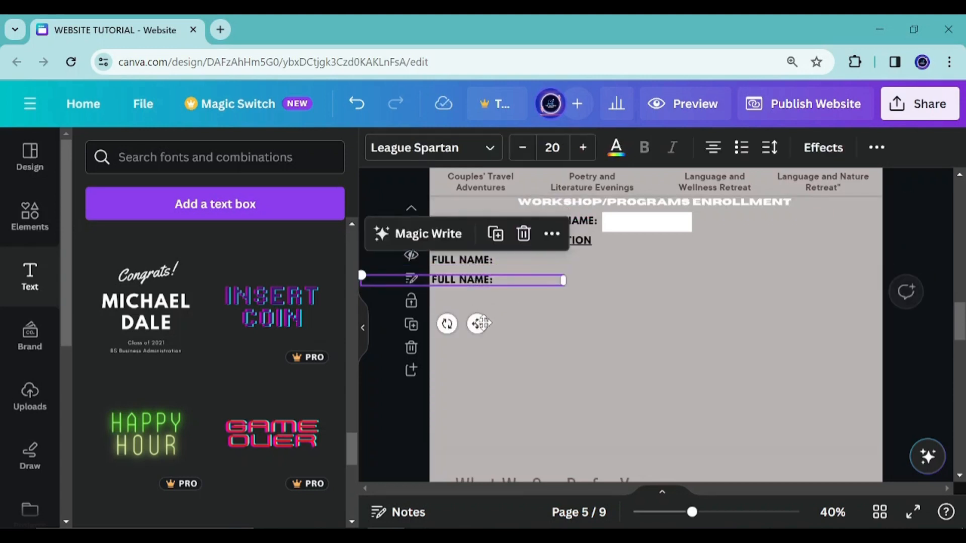
pyautogui.doubleClick(482, 281)
pyautogui.write('EMAIL')
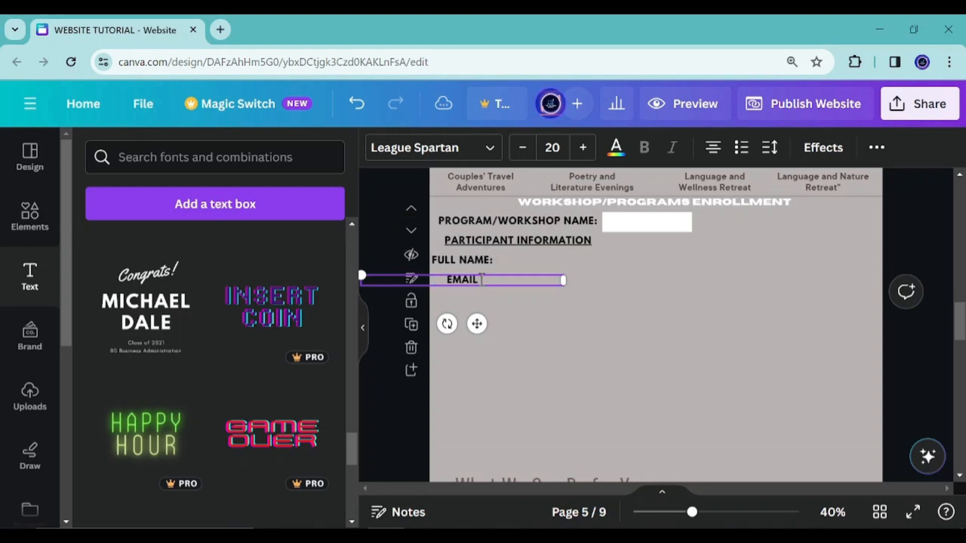
pyautogui.write(' ADDRESS:')
# Duplicate the EMAIL ADDRESS: label, place the copy below it, and change its text to CONTACT NUMBER:
pyautogui.click(560, 328)
pyautogui.click(478, 280)
pyautogui.moveTo(477, 323); pyautogui.dragTo(488, 344)
pyautogui.click(507, 239)
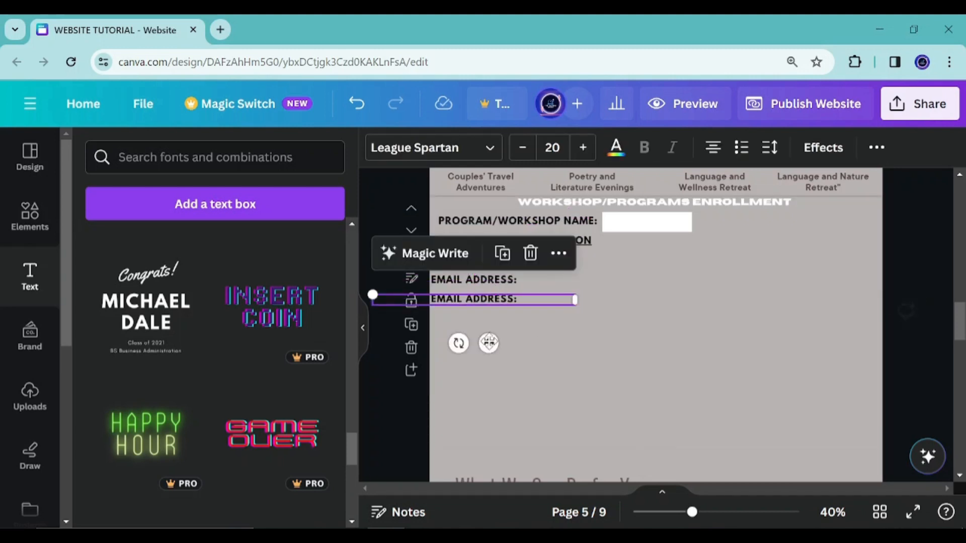
pyautogui.tripleClick(442, 300)
pyautogui.write('CONTACT NUMBER:')
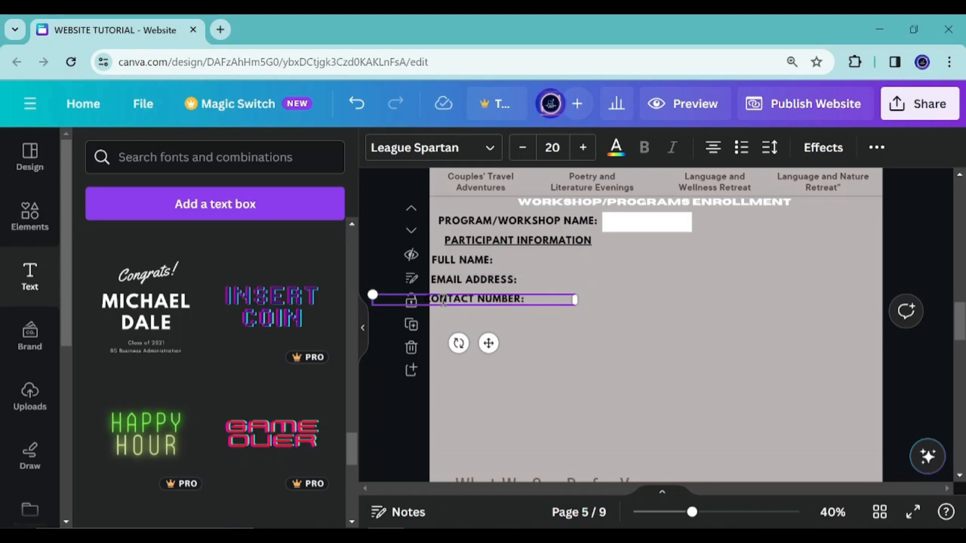
# Duplicate the CONTACT NUMBER: label below itself, retype it as ADDRESS:, and align it with the left edge
pyautogui.click(497, 322)
pyautogui.click(502, 298)
pyautogui.moveTo(490, 338); pyautogui.dragTo(495, 365)
pyautogui.click(511, 253)
pyautogui.doubleClick(508, 319)
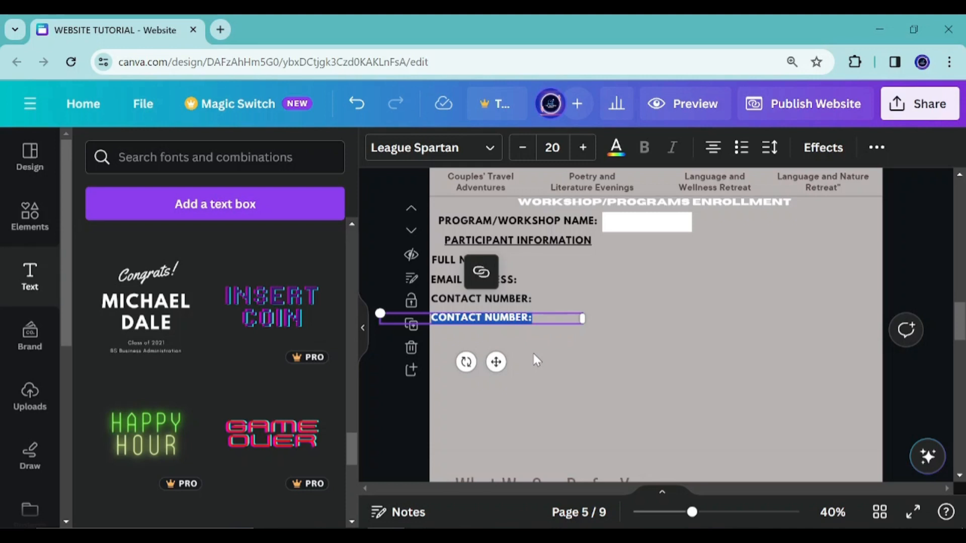
pyautogui.write('ADDRESS:')
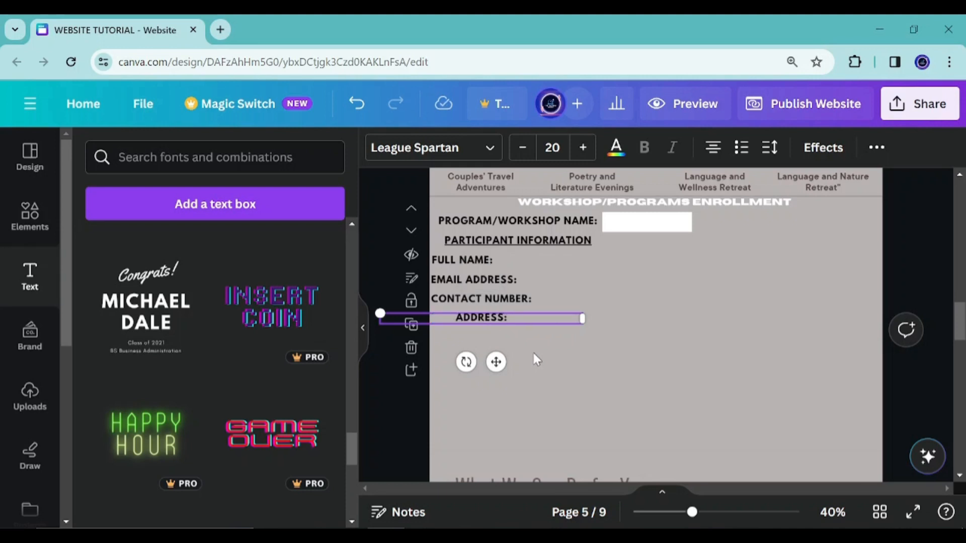
pyautogui.moveTo(496, 362); pyautogui.dragTo(473, 363)
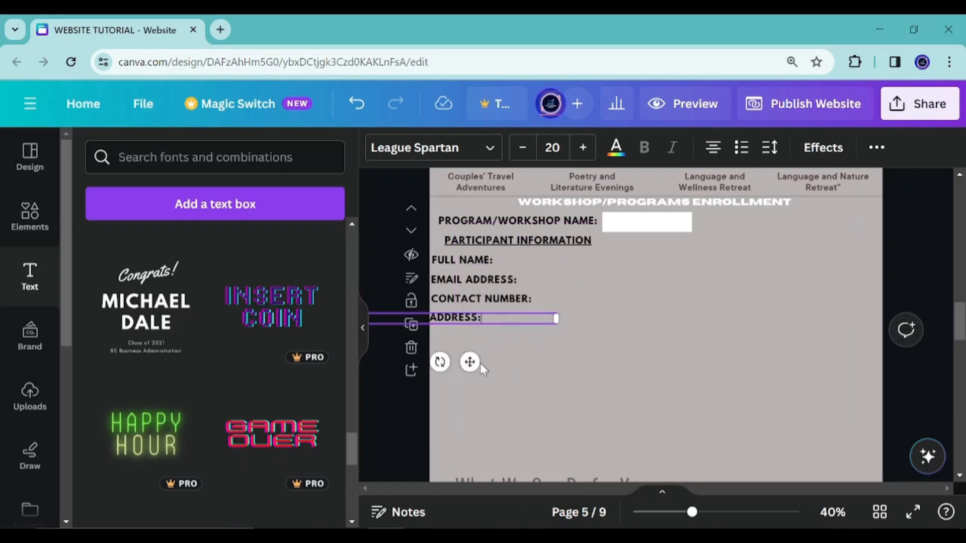
# Duplicate the ADDRESS: label, move the copy lower leaving a gap, and retype it as EMERGENCY CONTACT:
pyautogui.click(448, 331)
pyautogui.click(448, 317)
pyautogui.press('Right')
pyautogui.moveTo(472, 362); pyautogui.dragTo(474, 395)
pyautogui.doubleClick(459, 347)
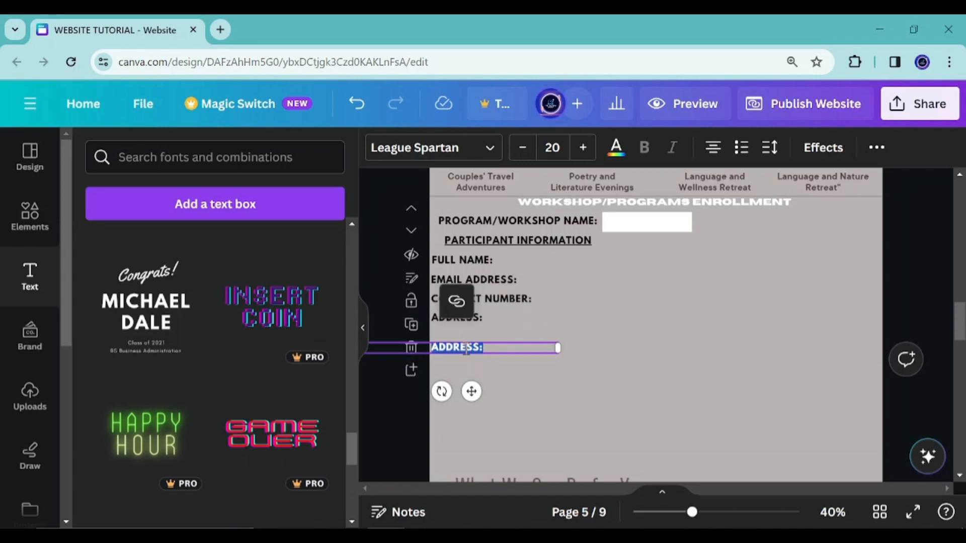
pyautogui.write('EMERGE')
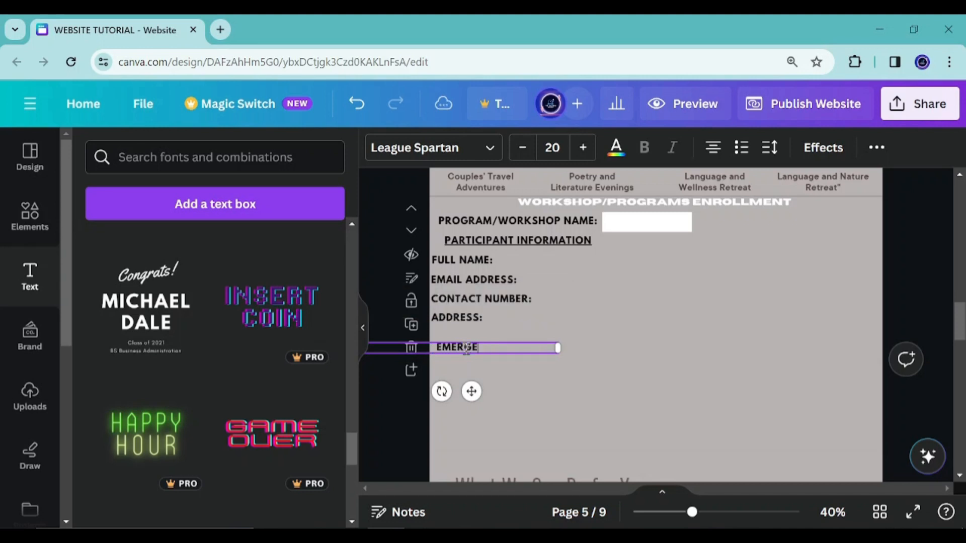
pyautogui.write('NCY CONTACT:')
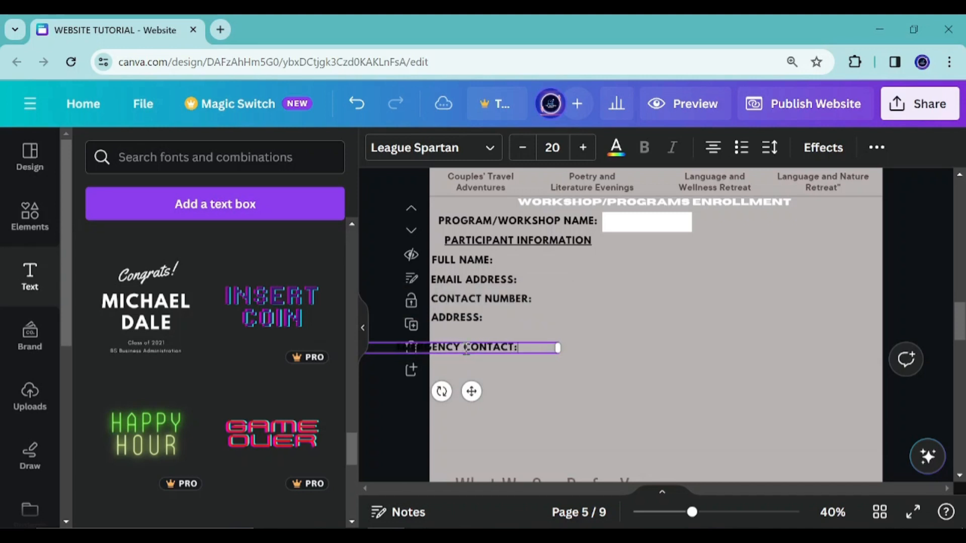
# Duplicate the EMERGENCY CONTACT: label below itself and change it to EMERGENCY CONTACT NUMBER:
pyautogui.press('Escape')
pyautogui.moveTo(513, 390); pyautogui.dragTo(507, 422)
pyautogui.hotkey('ctrl', 'd')
pyautogui.doubleClick(553, 376)
pyautogui.click(555, 377)
pyautogui.write('NUMBER')
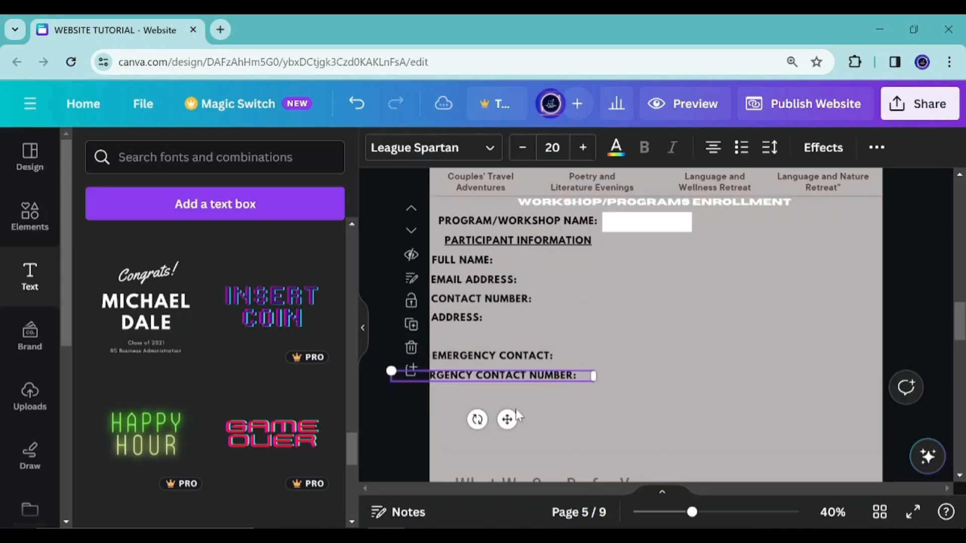
# Duplicate the EMERGENCY CONTACT NUMBER: label below itself and retype the copy as LANGUAGE PREFERENCE:
pyautogui.moveTo(508, 418); pyautogui.dragTo(533, 418)
pyautogui.click(532, 415)
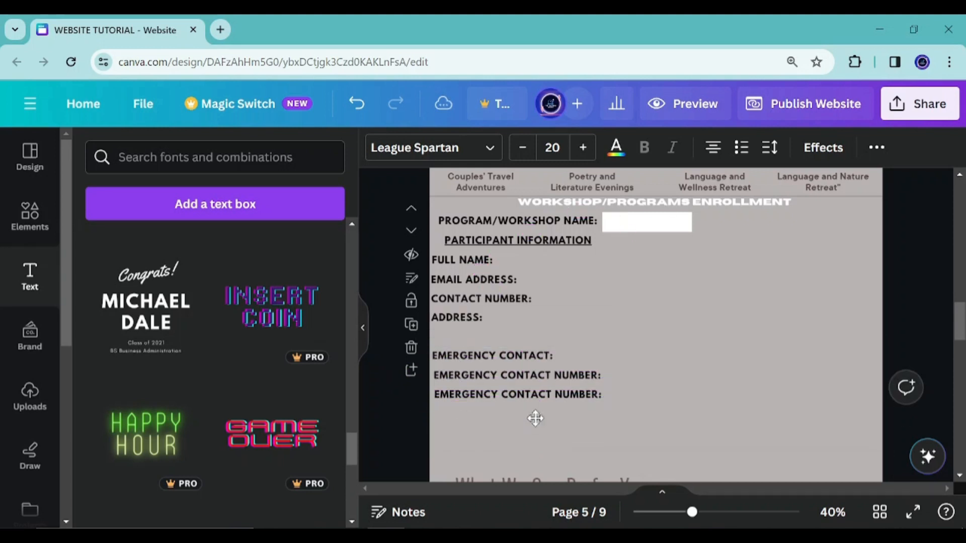
pyautogui.click(478, 374)
pyautogui.click(444, 395)
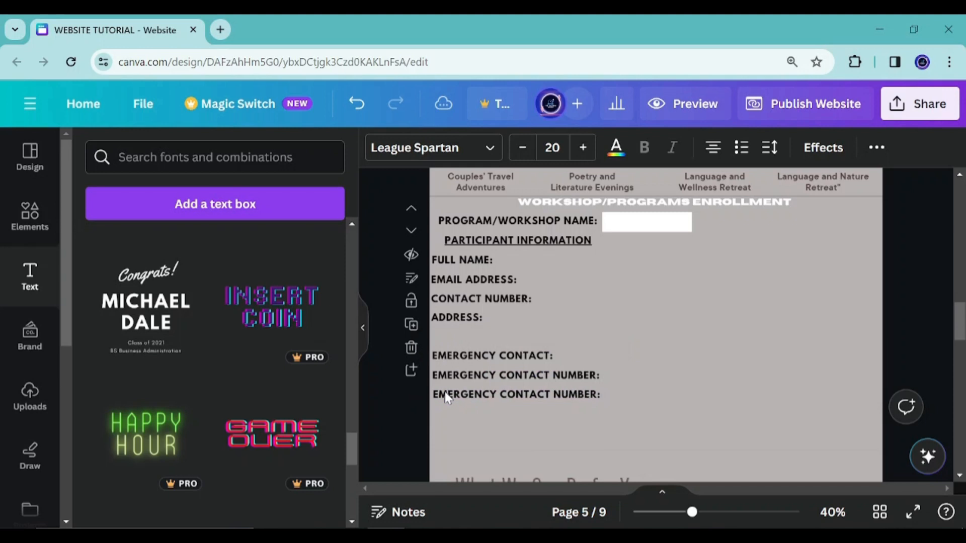
pyautogui.scroll(-3, 512, 236)
pyautogui.doubleClick(511, 237)
pyautogui.write('LANG')
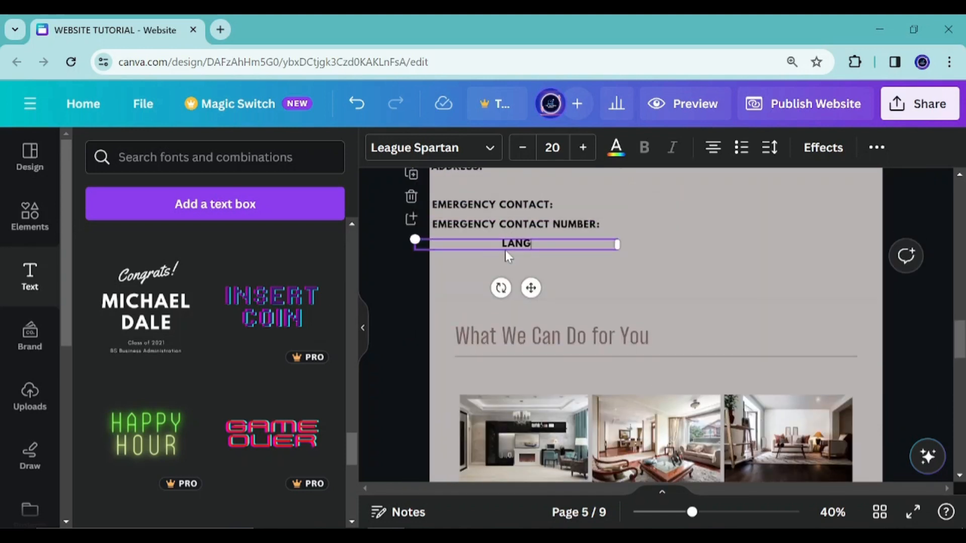
pyautogui.write('UAGE PREFERENCE:')
# Nudge the LANGUAGE PREFERENCE: label into line with the other labels' left edge
pyautogui.moveTo(530, 288); pyautogui.dragTo(519, 292)
pyautogui.click(527, 298)
pyautogui.click(537, 246)
pyautogui.press('Right')
pyautogui.press('Right')
pyautogui.press('Right')
pyautogui.press('Right')
pyautogui.press('Right')
pyautogui.press('Right')
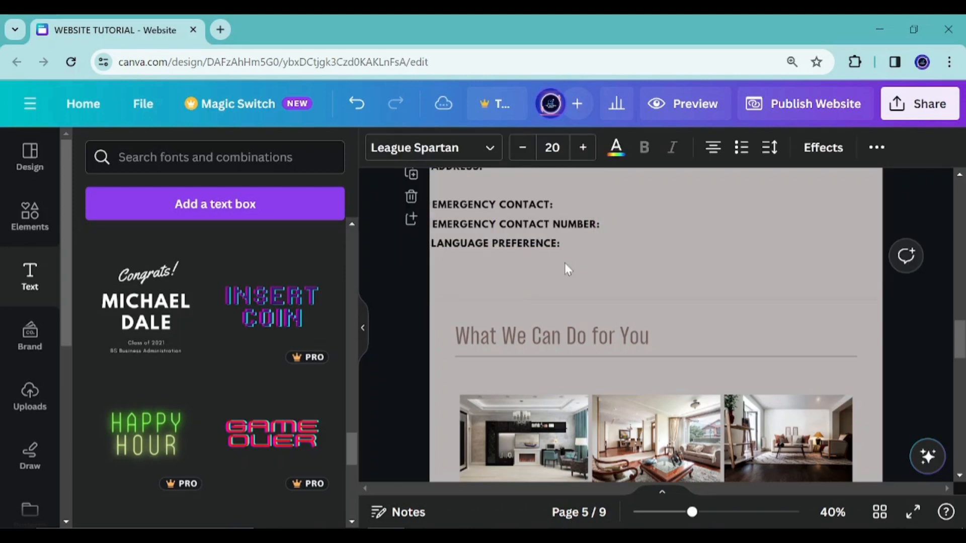
# Show the rulers and place a vertical guide along the labels' left edge
pyautogui.scroll(3, 567, 249)
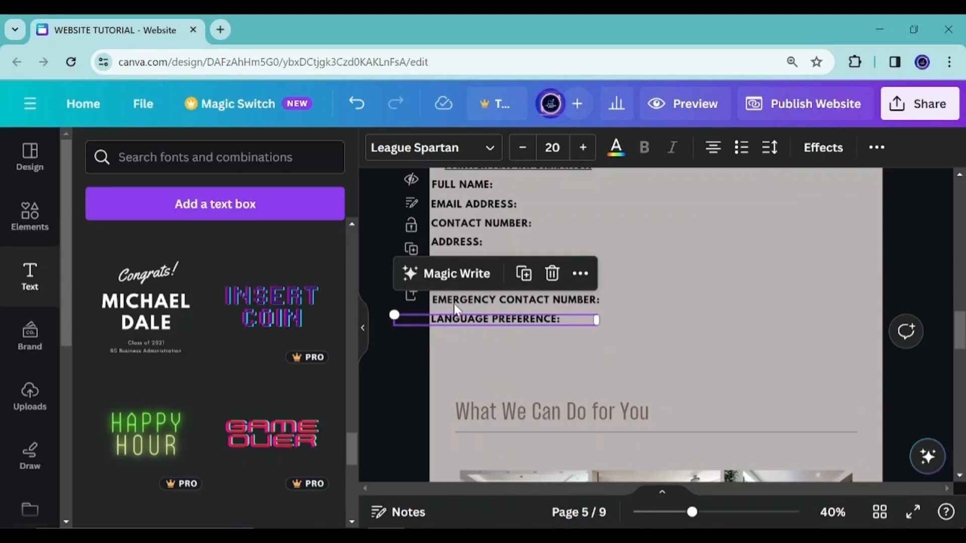
pyautogui.hotkey('shift', 'r')
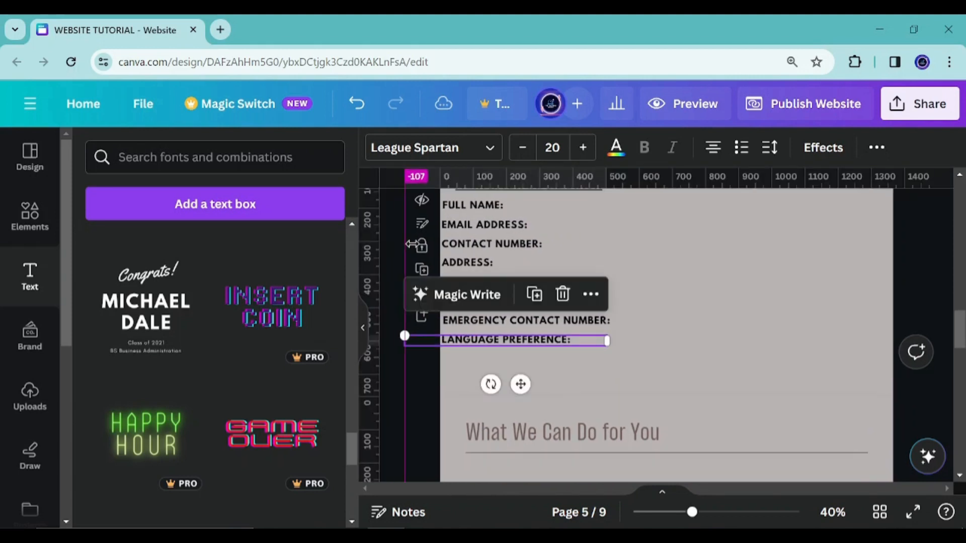
pyautogui.moveTo(446, 225); pyautogui.dragTo(445, 220)
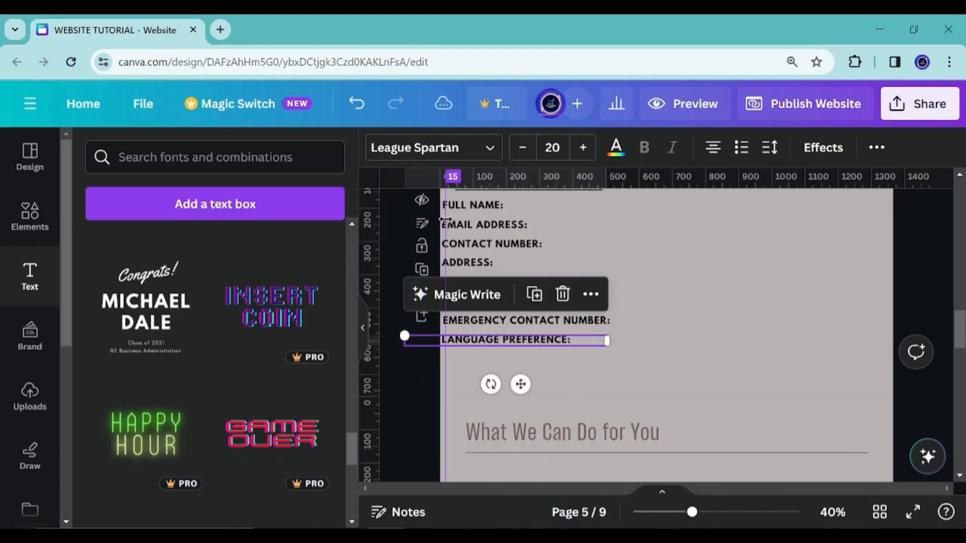
# Duplicate the LANGUAGE PREFERENCE: label below itself and retype the copy as PROGRAM START DATE:
pyautogui.click(424, 390)
pyautogui.click(470, 343)
pyautogui.click(533, 297)
pyautogui.keyDown('ctrl'); pyautogui.scroll(2, 490, 355); pyautogui.keyUp('ctrl')
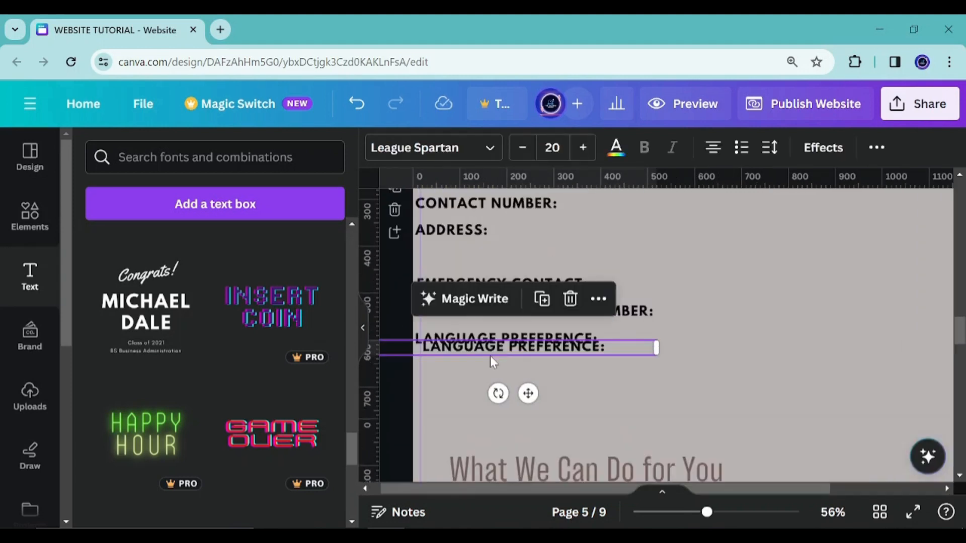
pyautogui.scroll(-2, 486, 332)
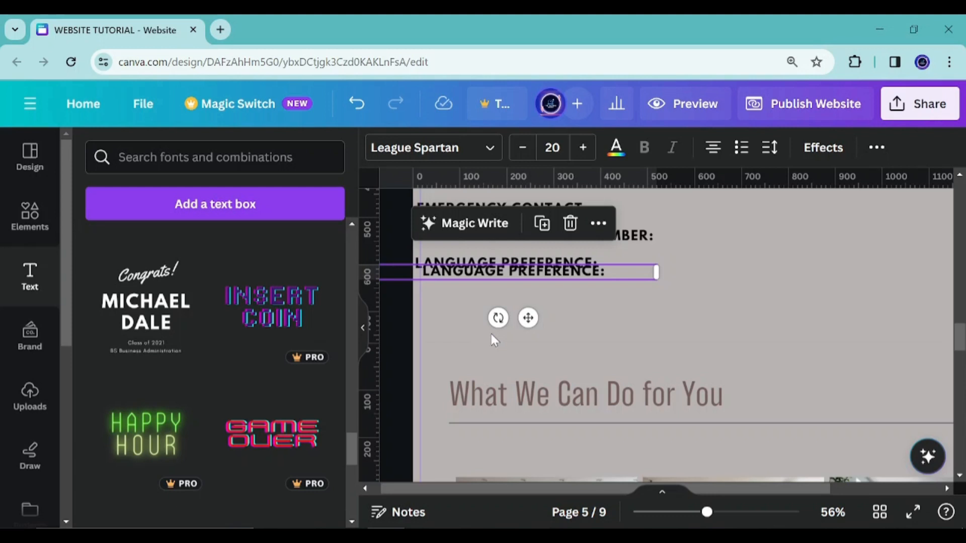
pyautogui.doubleClick(586, 271)
pyautogui.write('PROGRAM START DATE:')
# Duplicate the PROGRAM START DATE: label below itself and change the copy to WORKSHOP DURATION:
pyautogui.click(578, 306)
pyautogui.moveTo(535, 272); pyautogui.dragTo(513, 320)
pyautogui.hotkey('ctrl', 'd')
pyautogui.doubleClick(513, 319)
pyautogui.write('WO')
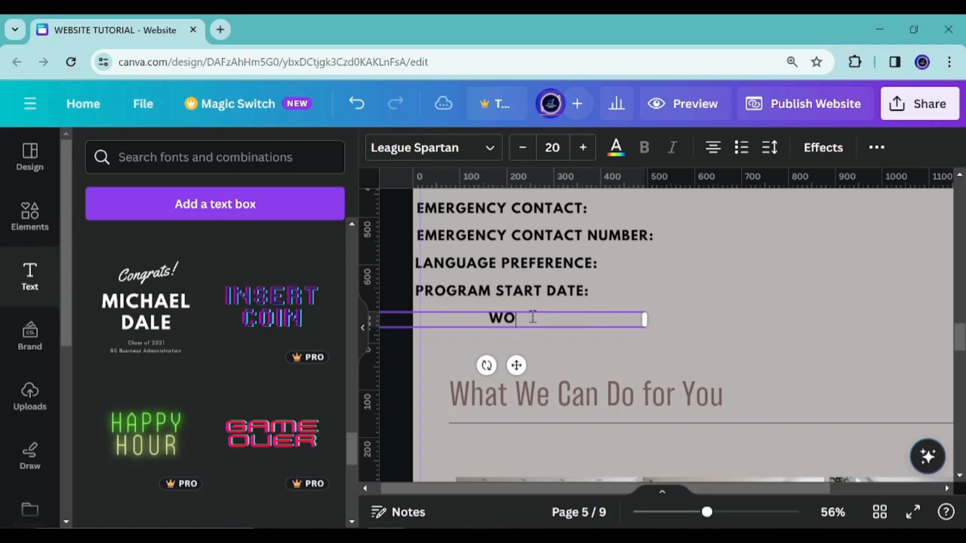
pyautogui.write('RKSHOP DURATION:')
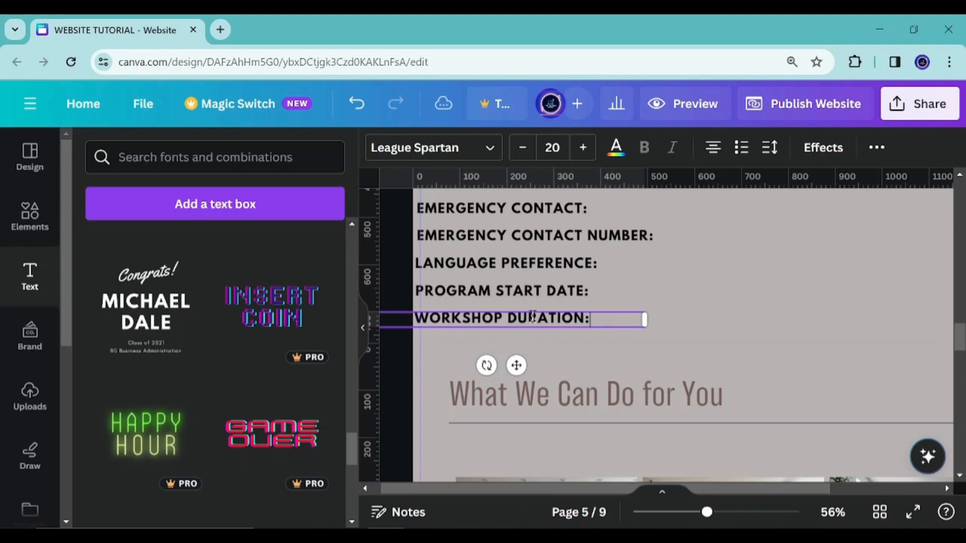
pyautogui.click(433, 333)
# Duplicate the white field box beside the program name and place the copy beside FULL NAME:
pyautogui.scroll(2, 432, 333)
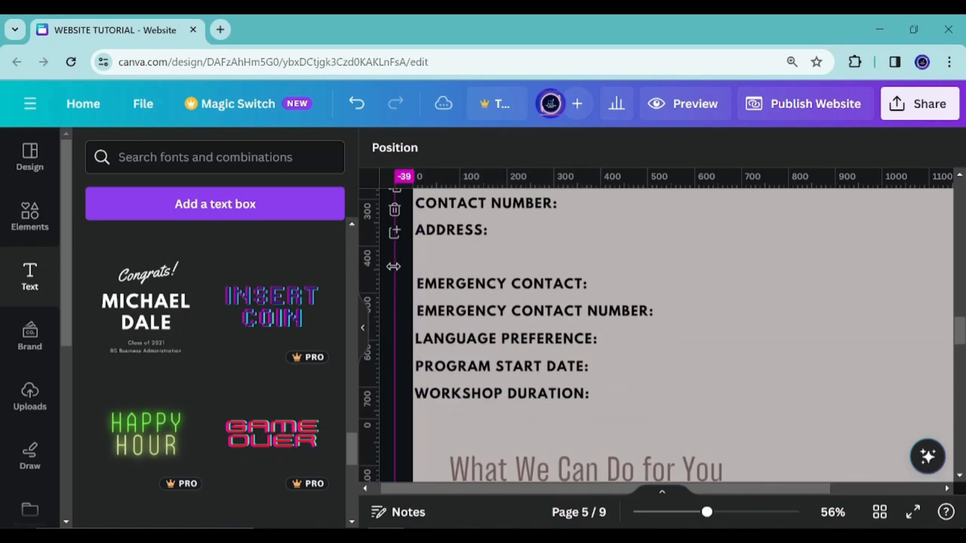
pyautogui.keyDown('ctrl'); pyautogui.scroll(-1, 498, 312); pyautogui.keyUp('ctrl')
pyautogui.scroll(3, 532, 338)
pyautogui.click(674, 290)
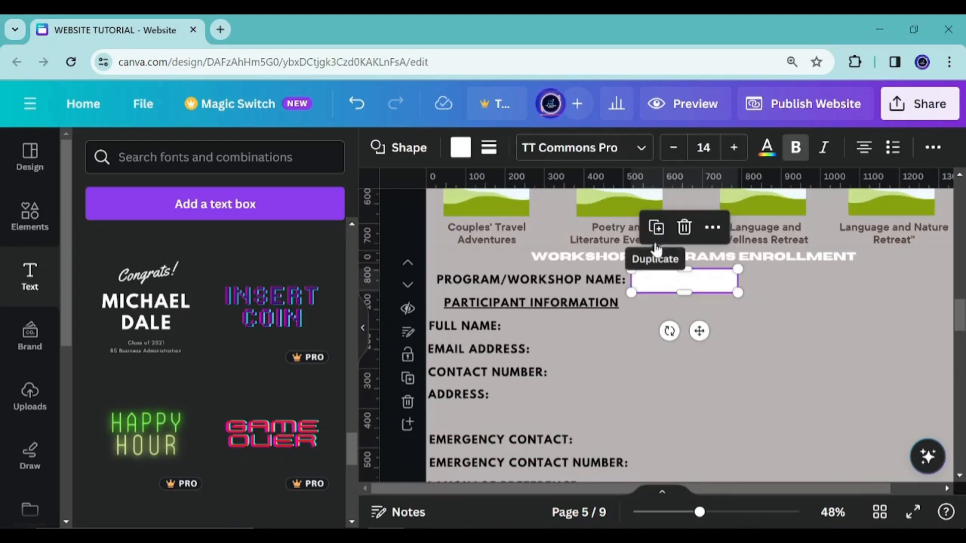
pyautogui.moveTo(684, 292); pyautogui.dragTo(684, 292)
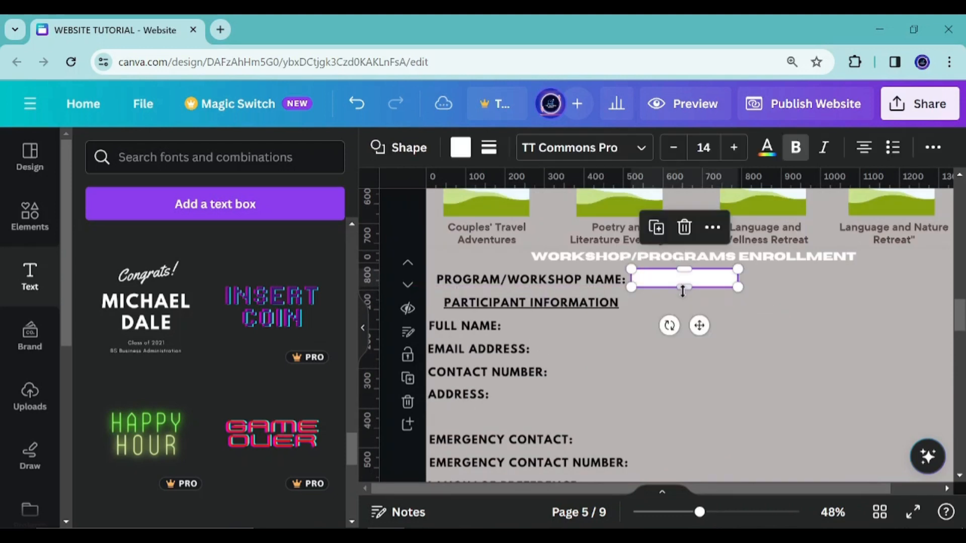
pyautogui.click(660, 234)
pyautogui.moveTo(700, 342); pyautogui.dragTo(567, 384)
pyautogui.click(534, 283)
pyautogui.moveTo(444, 423); pyautogui.dragTo(601, 403)
pyautogui.moveTo(585, 364); pyautogui.dragTo(679, 354)
# Duplicate field boxes beside EMAIL ADDRESS: and CONTACT NUMBER:, resizing them to fit the rows
pyautogui.click(555, 326)
pyautogui.click(597, 355)
pyautogui.hotkey('ctrl', 'd')
pyautogui.moveTo(628, 405); pyautogui.dragTo(584, 442)
pyautogui.click(597, 329)
pyautogui.moveTo(569, 403); pyautogui.dragTo(567, 425)
pyautogui.moveTo(642, 406); pyautogui.dragTo(757, 411)
# Add a tall field box beside ADDRESS: and field boxes beside both emergency contact labels
pyautogui.scroll(-3, 631, 389)
pyautogui.click(587, 224)
pyautogui.click(605, 277)
pyautogui.moveTo(743, 233); pyautogui.dragTo(741, 294)
pyautogui.click(620, 239)
pyautogui.moveTo(672, 338); pyautogui.dragTo(719, 358)
pyautogui.scroll(3, 637, 329)
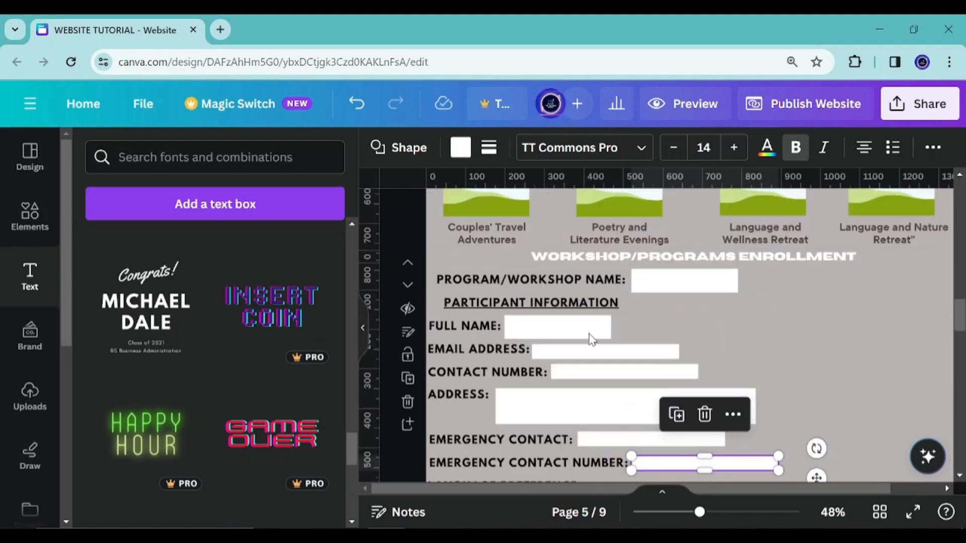
# Widen the FULL NAME: field box to extend further right
pyautogui.click(556, 327)
pyautogui.click(530, 281)
pyautogui.scroll(-3, 694, 412)
pyautogui.moveTo(578, 383); pyautogui.dragTo(654, 309)
pyautogui.scroll(3, 626, 305)
pyautogui.click(561, 256)
pyautogui.moveTo(611, 252); pyautogui.dragTo(697, 256)
# Duplicate field boxes beside LANGUAGE PREFERENCE:, PROGRAM START DATE: and WORKSHOP DURATION:
pyautogui.scroll(-3, 697, 296)
pyautogui.click(597, 267)
pyautogui.click(610, 208)
pyautogui.moveTo(660, 317); pyautogui.dragTo(649, 339)
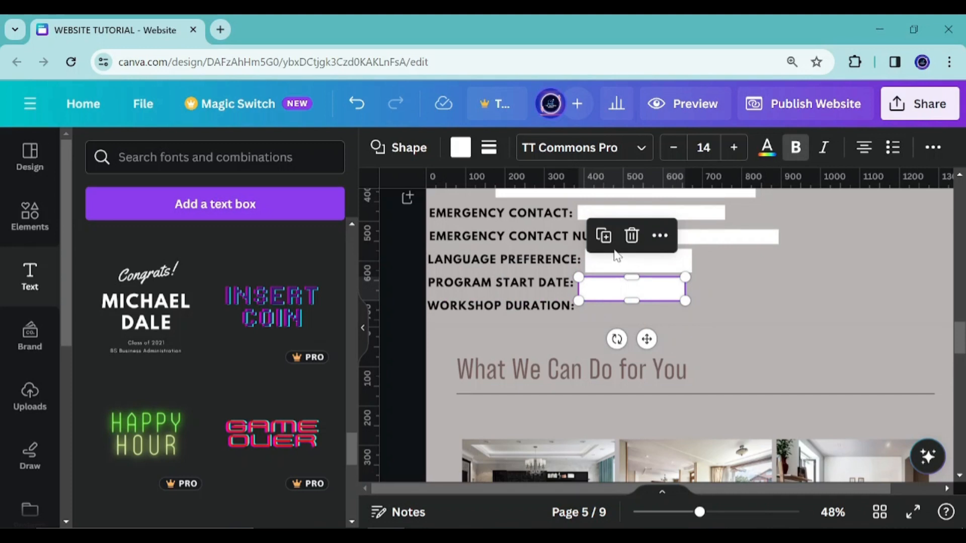
pyautogui.click(603, 236)
pyautogui.scroll(3, 623, 327)
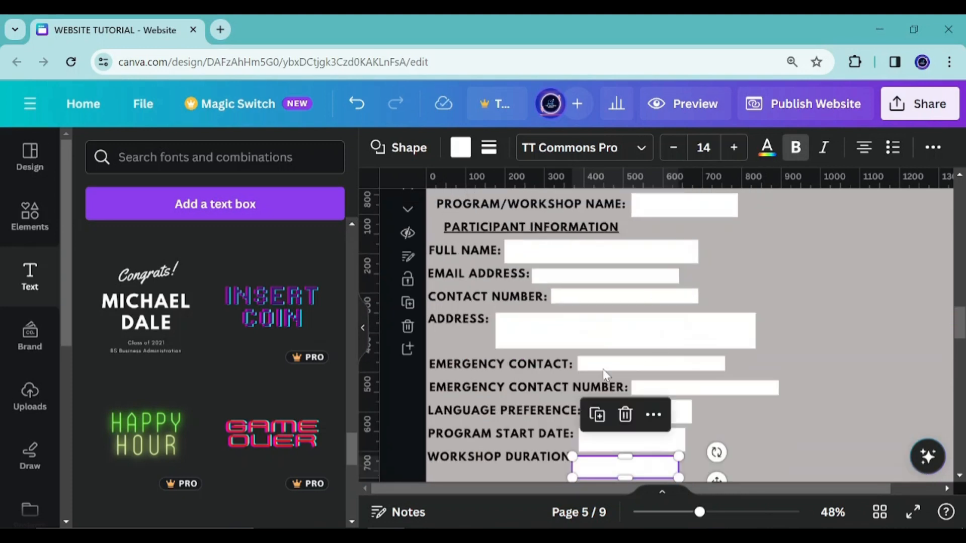
pyautogui.scroll(-3, 603, 375)
pyautogui.click(677, 333)
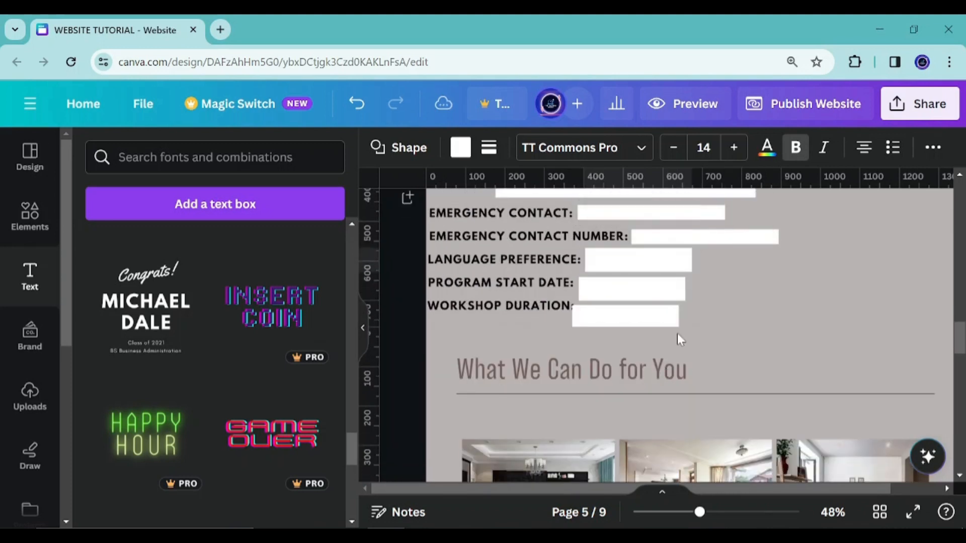
# Nudge the program start date and workshop duration field boxes to line up with their labels
pyautogui.click(610, 288)
pyautogui.press('Up')
pyautogui.press('Up')
pyautogui.press('Up')
pyautogui.press('Up')
pyautogui.press('Up')
pyautogui.press('Up')
pyautogui.press('Up')
pyautogui.click(611, 322)
pyautogui.moveTo(612, 325); pyautogui.dragTo(616, 328)
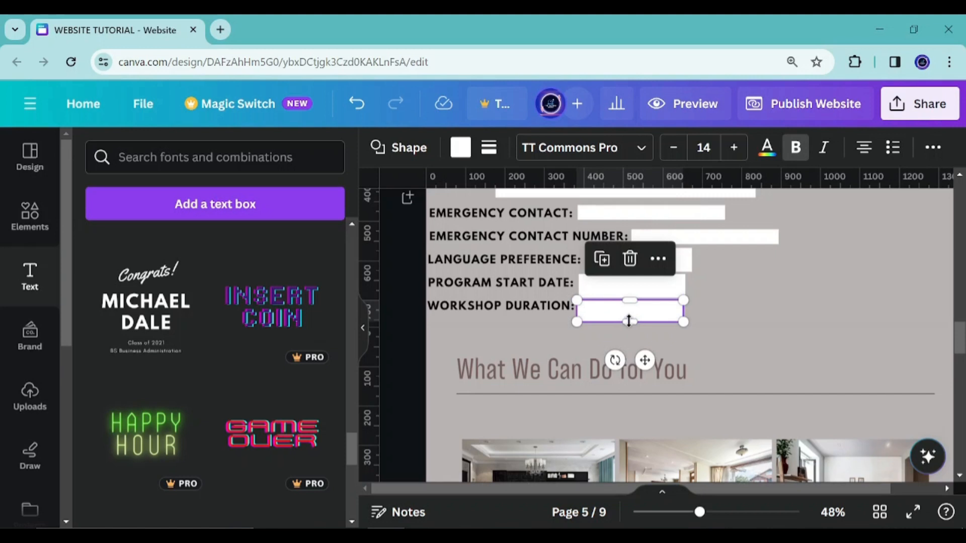
# Duplicate the PARTICIPANT INFORMATION heading, move the copy to the right column, and retype it as PAYMENT DETAILS
pyautogui.click(789, 304)
pyautogui.scroll(-1, 789, 304)
pyautogui.scroll(4, 788, 305)
pyautogui.click(507, 338)
pyautogui.click(557, 294)
pyautogui.moveTo(550, 390); pyautogui.dragTo(814, 389)
pyautogui.click(790, 339)
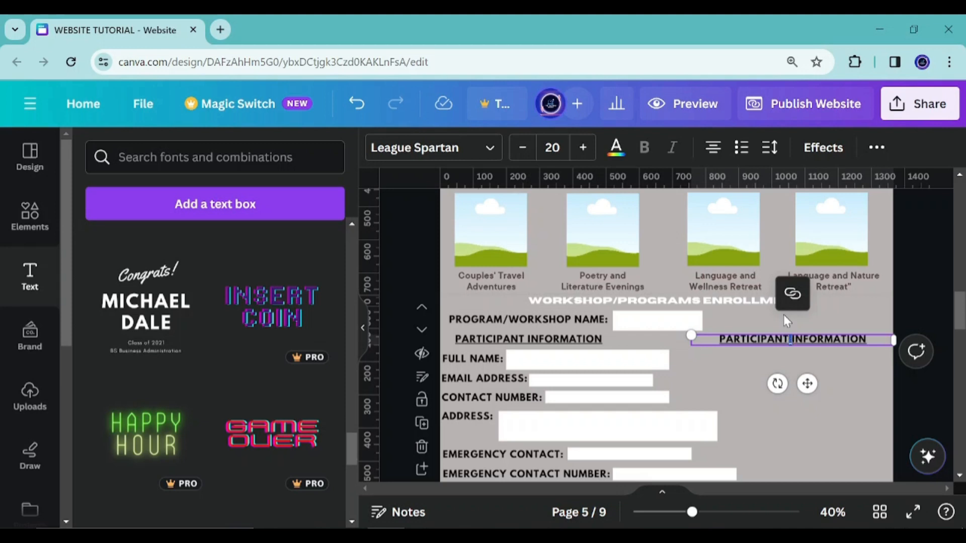
pyautogui.hotkey('ctrl', 'a')
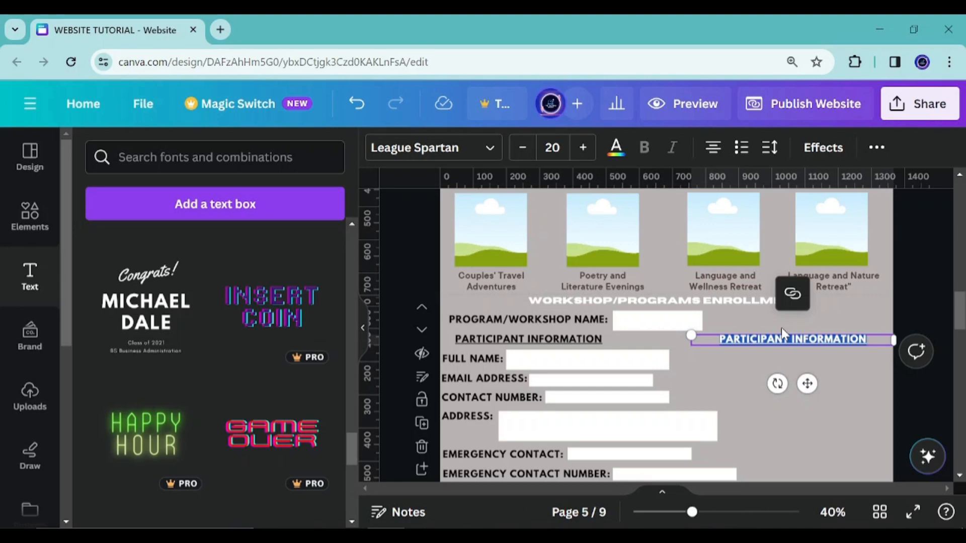
pyautogui.write('PA')
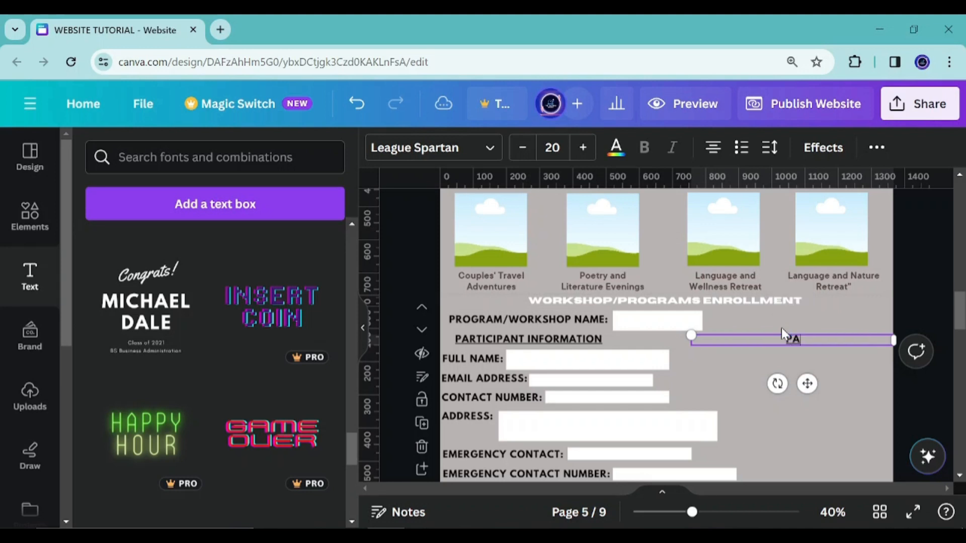
pyautogui.write('YMENT DETAILS')
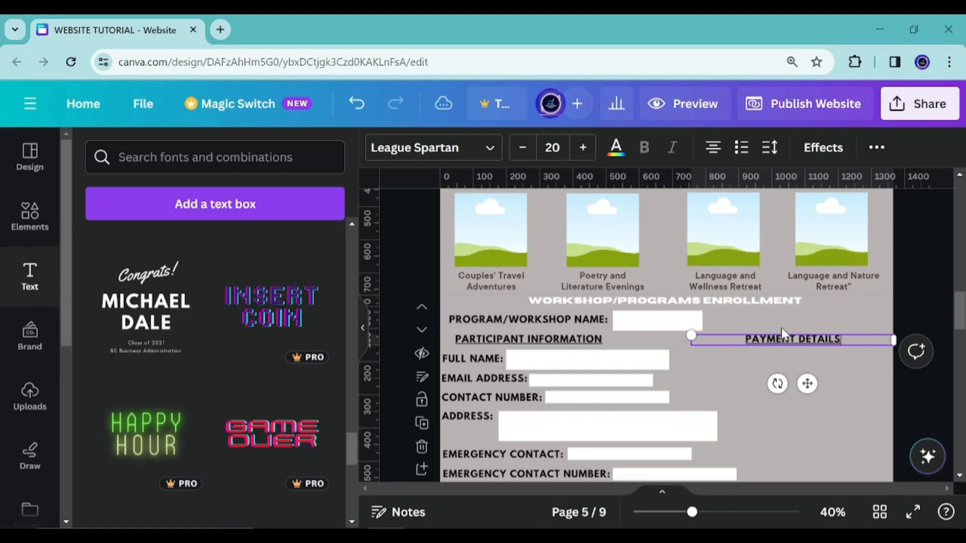
# Duplicate the FULL NAME: label into the payment column and retype it as PAYMENT METHOD:
pyautogui.click(441, 362)
pyautogui.click(452, 358)
pyautogui.moveTo(485, 351); pyautogui.dragTo(726, 401)
pyautogui.doubleClick(715, 358)
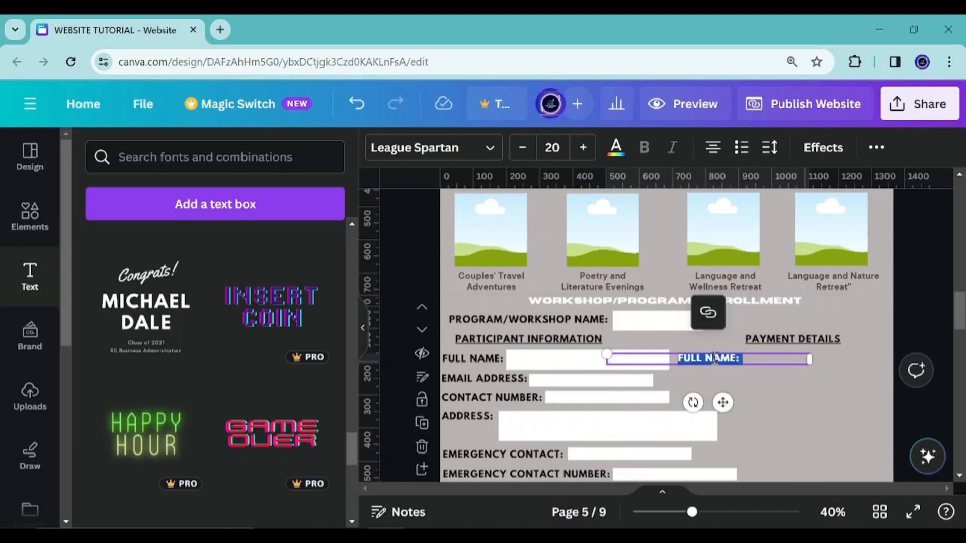
pyautogui.write('PAYMENT METHOD:')
pyautogui.moveTo(732, 354)
pyautogui.mouseDown()
pyautogui.moveTo(756, 352)
pyautogui.moveTo(745, 358)
pyautogui.mouseUp()
# Duplicate the PAYMENT METHOD: label below itself and retype the copy as AMOUNT PAID:
pyautogui.moveTo(740, 410); pyautogui.dragTo(723, 425)
pyautogui.doubleClick(712, 379)
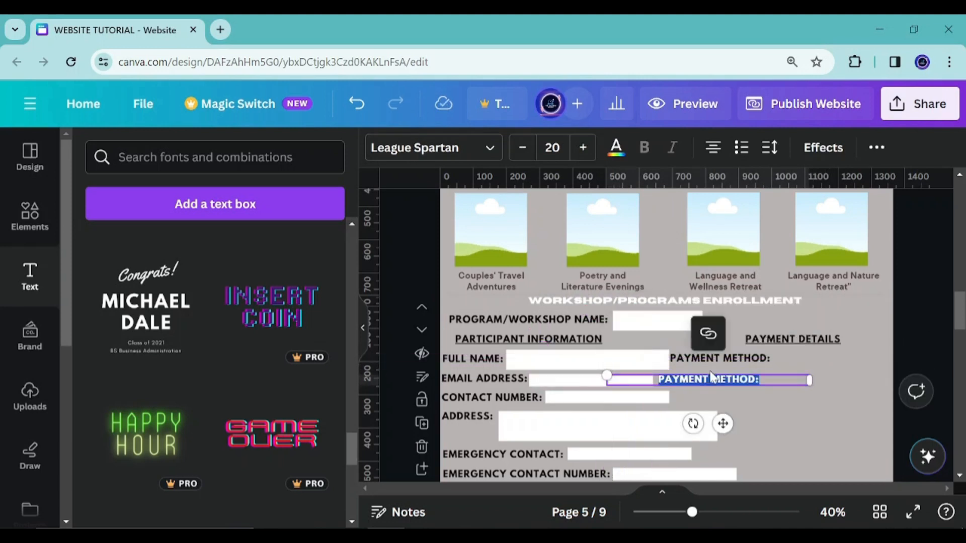
pyautogui.write('AMOUNT PAID:')
pyautogui.moveTo(712, 424); pyautogui.dragTo(731, 435)
# Duplicate the AMOUNT PAID: label one row lower and retype the copy as PAYMENT DATE:
pyautogui.click(720, 384)
pyautogui.click(725, 343)
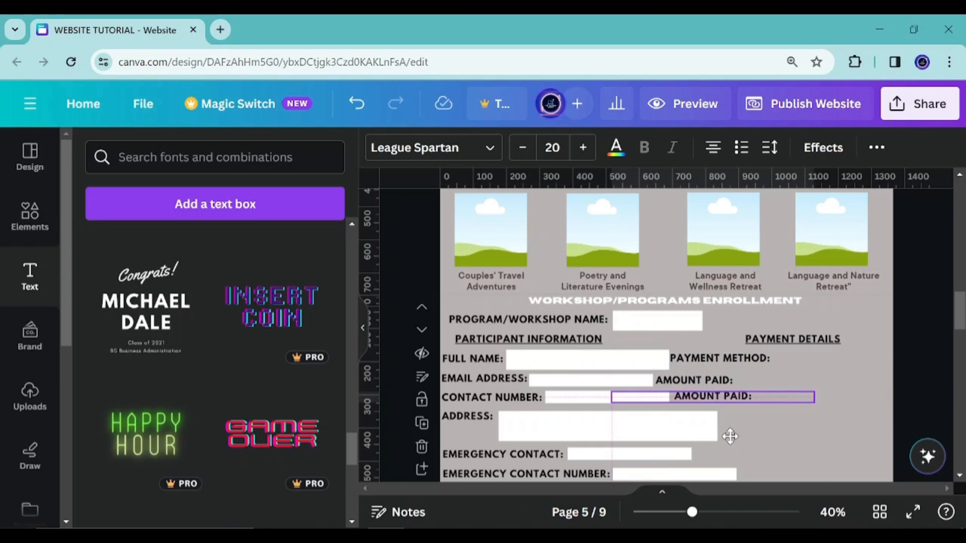
pyautogui.doubleClick(724, 398)
pyautogui.write('PAYMENT DAYE')
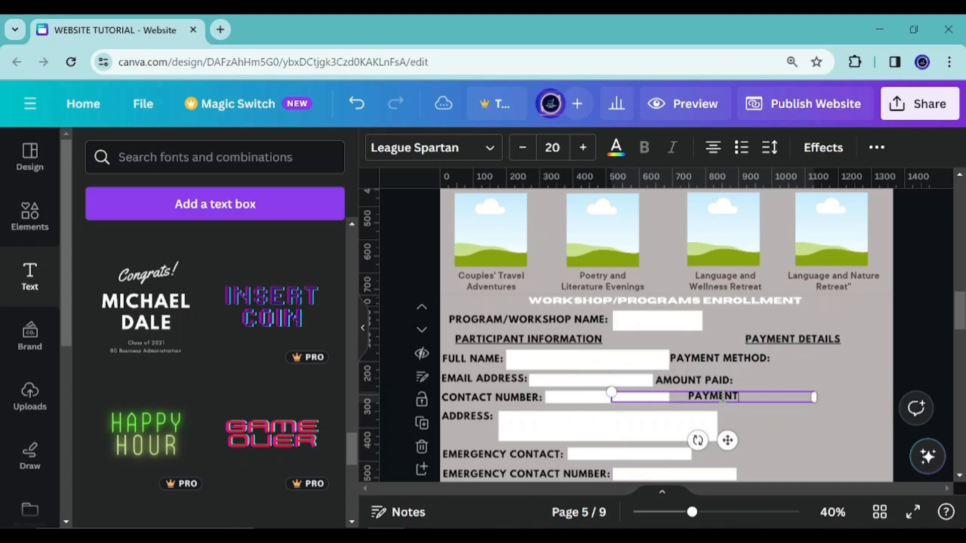
pyautogui.press('BackSpace')
pyautogui.press('BackSpace')
pyautogui.write('TE:')
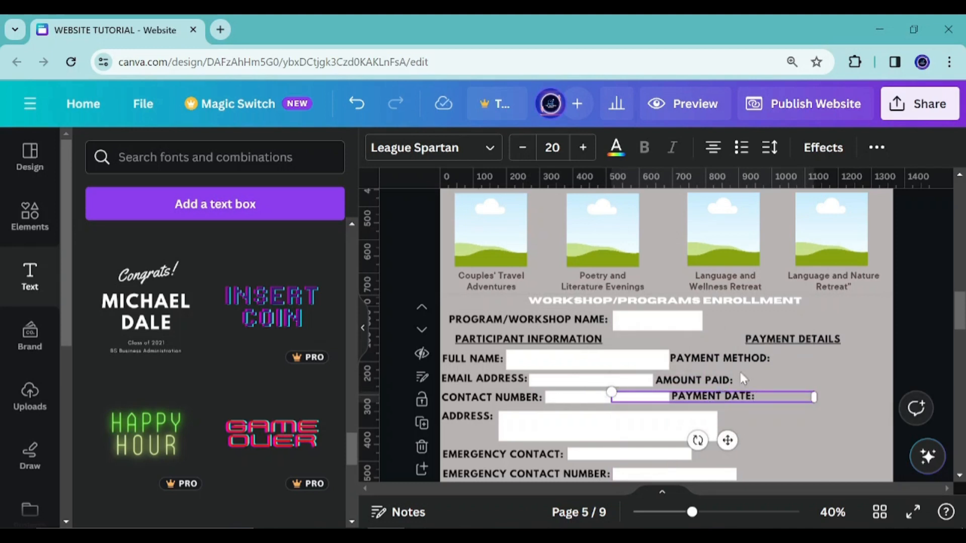
# Duplicate white field boxes beside PAYMENT METHOD:, AMOUNT PAID: and PAYMENT DATE:
pyautogui.click(645, 329)
pyautogui.click(631, 277)
pyautogui.moveTo(682, 380); pyautogui.dragTo(817, 445)
pyautogui.click(793, 308)
pyautogui.click(777, 350)
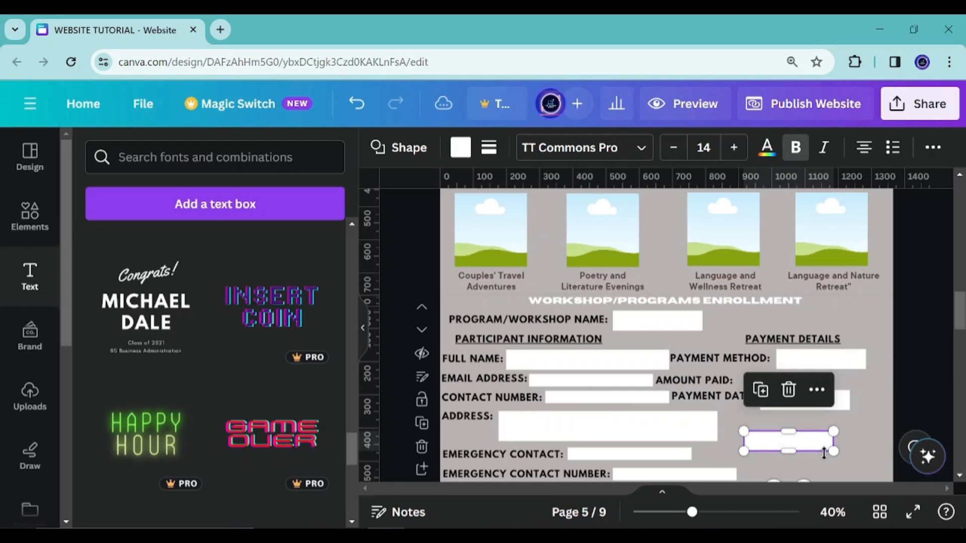
pyautogui.moveTo(805, 480); pyautogui.dragTo(795, 427)
pyautogui.moveTo(778, 382); pyautogui.dragTo(783, 393)
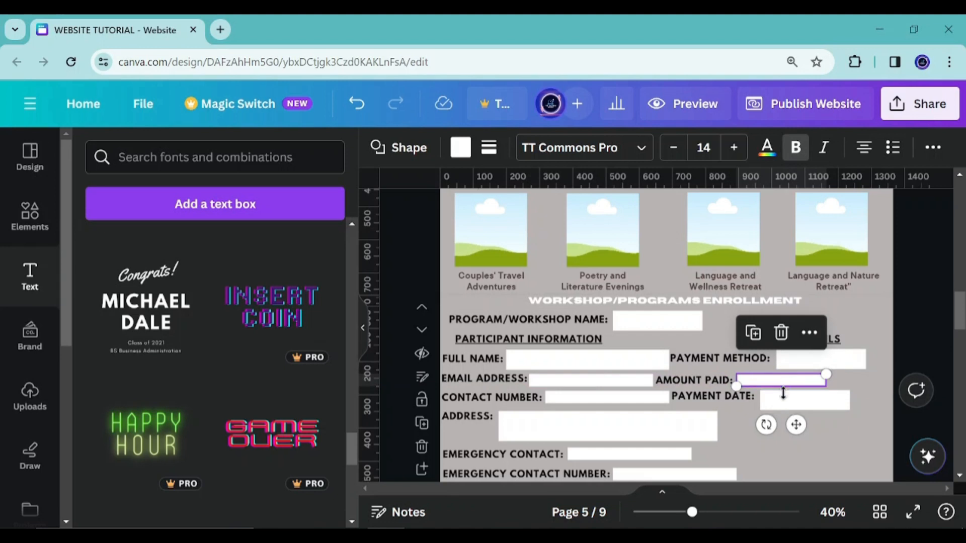
pyautogui.click(734, 431)
# Duplicate a field box below the payment column, fill it dark brown, and enlarge it into a button shape
pyautogui.scroll(-3, 729, 423)
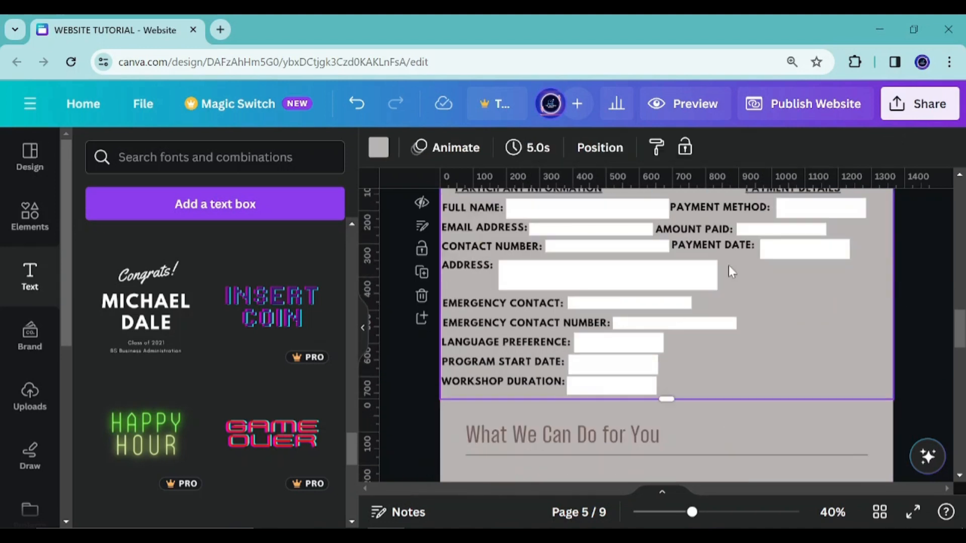
pyautogui.click(800, 253)
pyautogui.click(776, 197)
pyautogui.moveTo(825, 300); pyautogui.dragTo(837, 399)
pyautogui.click(460, 147)
pyautogui.click(138, 288)
pyautogui.scroll(-3, 201, 352)
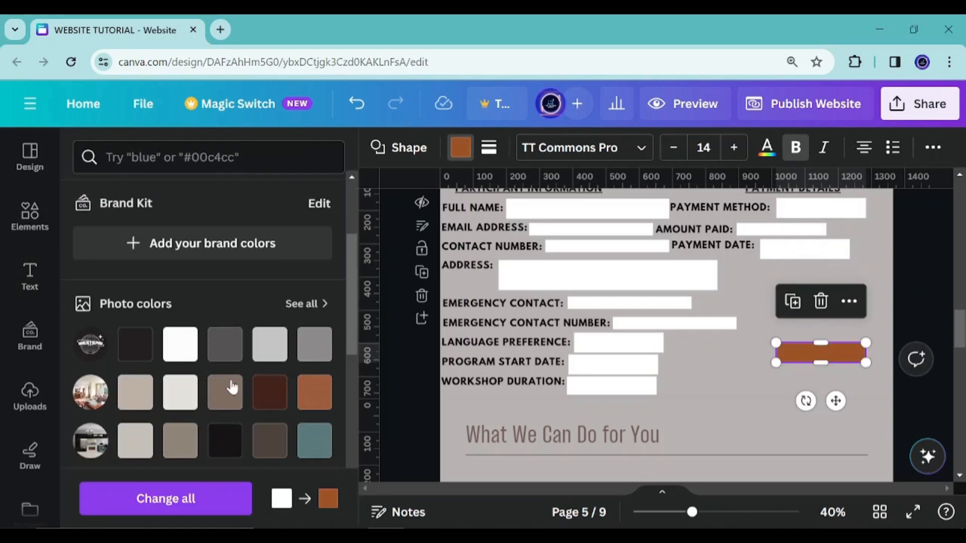
pyautogui.scroll(-2, 168, 425)
pyautogui.click(270, 366)
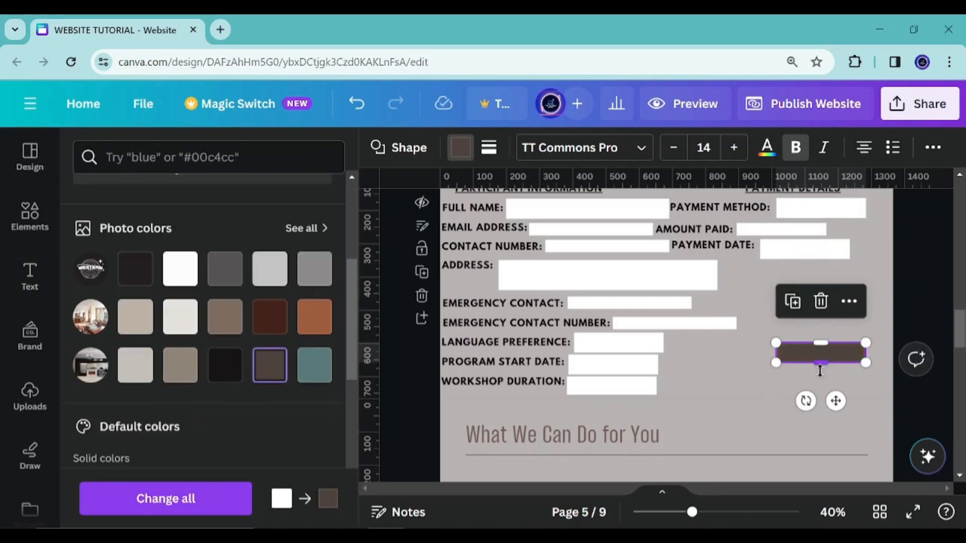
pyautogui.moveTo(819, 371); pyautogui.dragTo(820, 385)
pyautogui.moveTo(775, 353); pyautogui.dragTo(760, 352)
# Add the Happy Birthday text combination and delete its Happy line, keeping the BIRTHDAY text
pyautogui.click(32, 287)
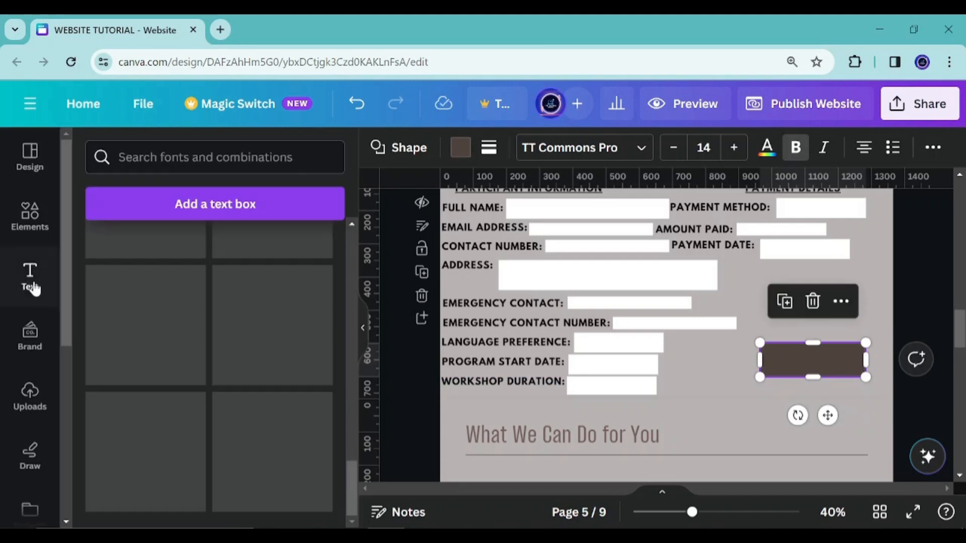
pyautogui.click(151, 259)
pyautogui.click(623, 353)
pyautogui.click(665, 254)
pyautogui.press('Delete')
pyautogui.doubleClick(666, 293)
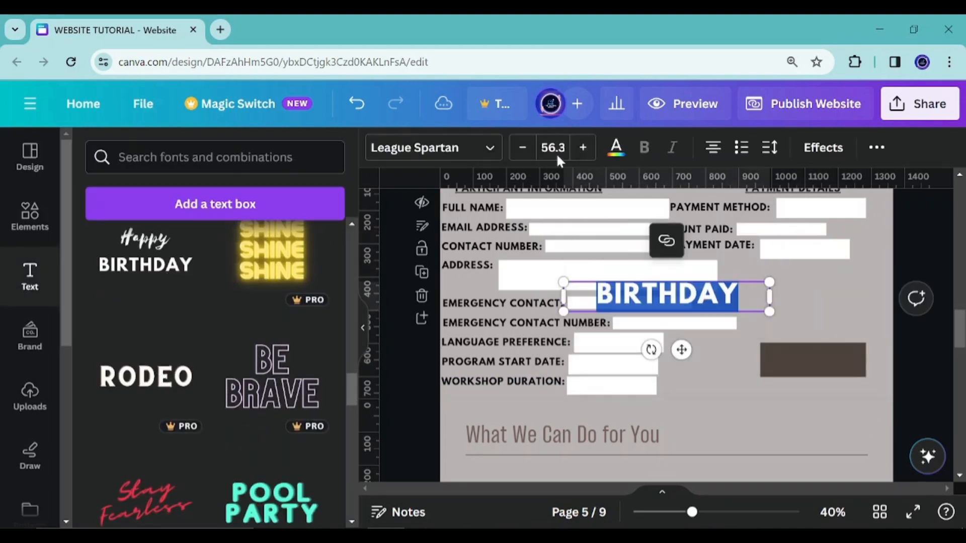
# Set the BIRTHDAY text's font size to 20 and its colour to white
pyautogui.click(556, 152)
pyautogui.write('20')
pyautogui.press('Return')
pyautogui.click(616, 147)
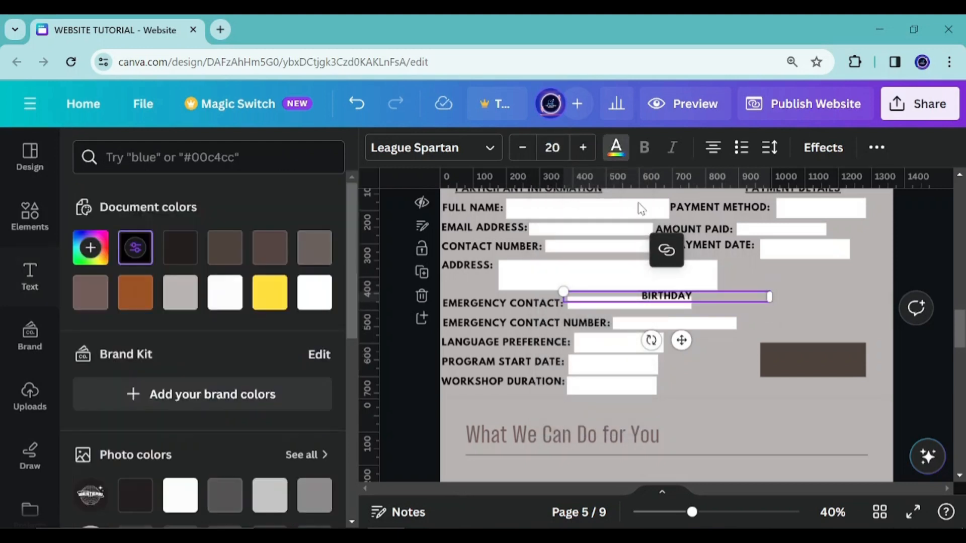
pyautogui.click(314, 293)
# Increase the text size to 24, retype it as SUBMIT BUTTON, and place it on the dark brown button
pyautogui.click(582, 148)
pyautogui.click(582, 147)
pyautogui.click(582, 148)
pyautogui.click(582, 147)
pyautogui.write('SUBMIT BUTTON')
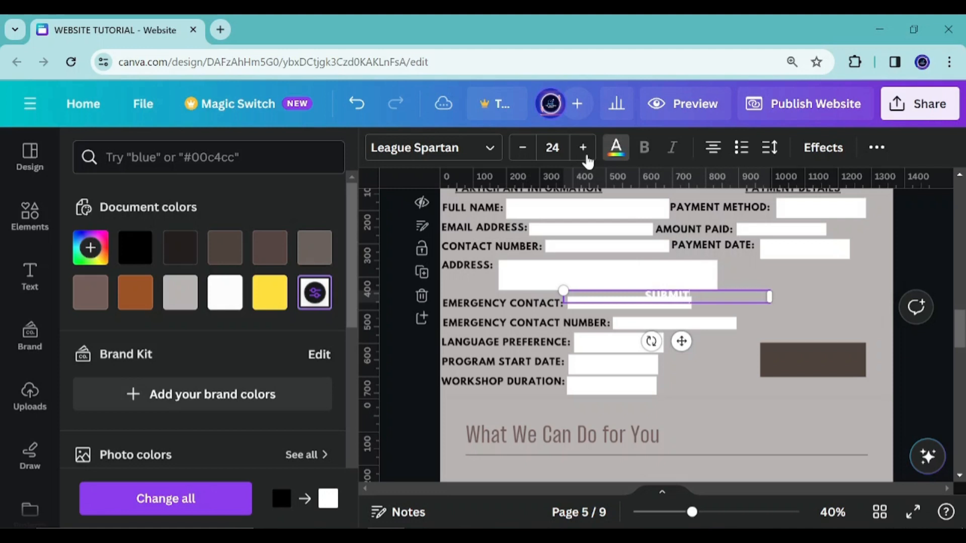
pyautogui.moveTo(681, 342); pyautogui.dragTo(823, 407)
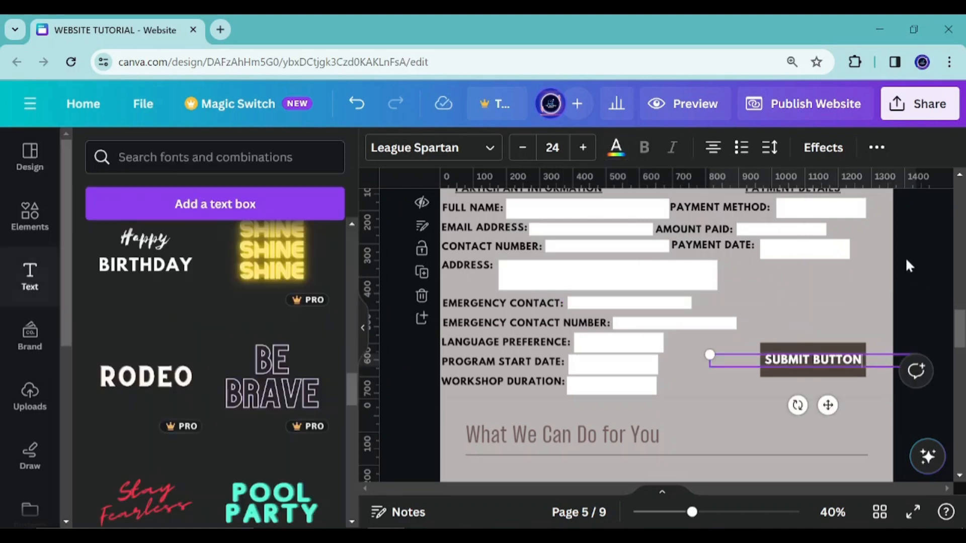
# Scroll through the pages to review the finished enrollment form section
pyautogui.click(940, 257)
pyautogui.scroll(3, 756, 342)
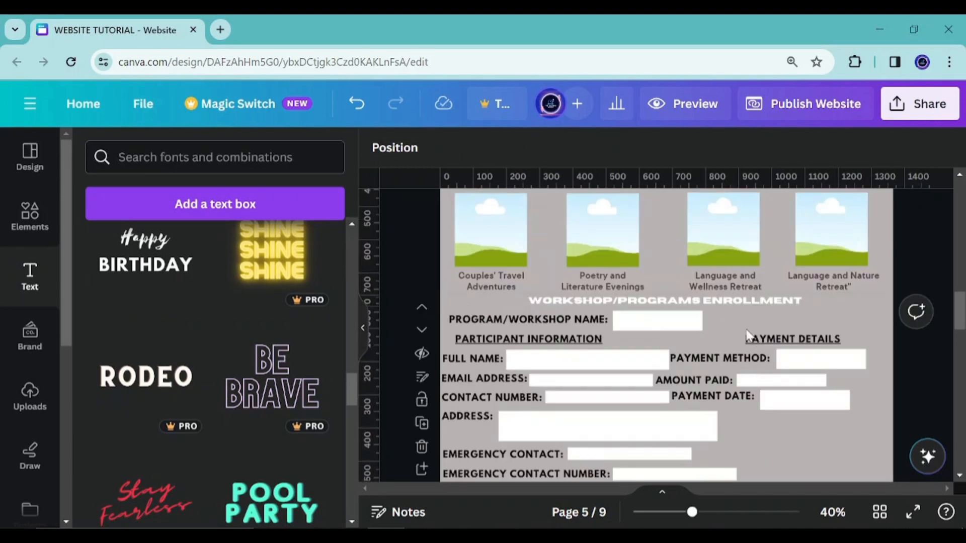
pyautogui.scroll(-4, 675, 369)
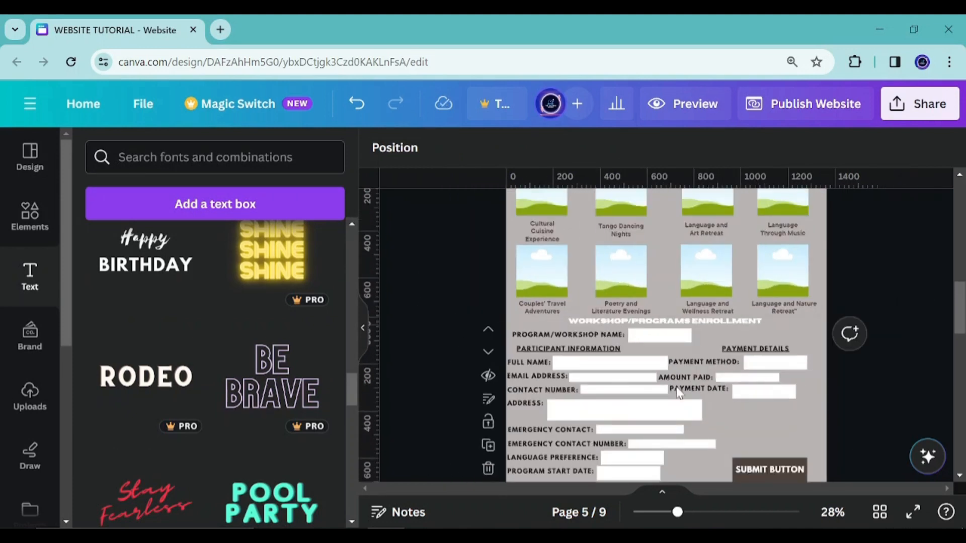
pyautogui.scroll(-5, 677, 392)
pyautogui.scroll(2, 728, 302)
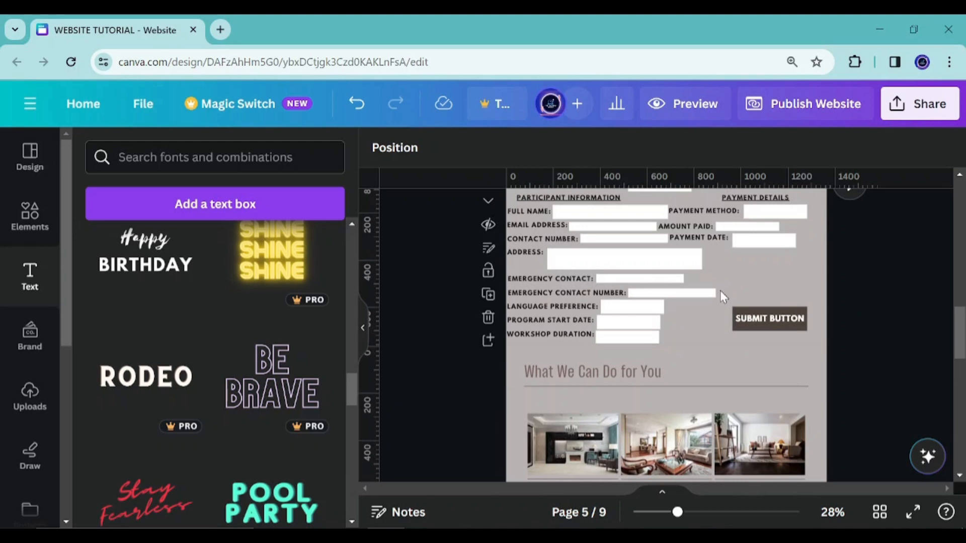
pyautogui.scroll(2, 638, 316)
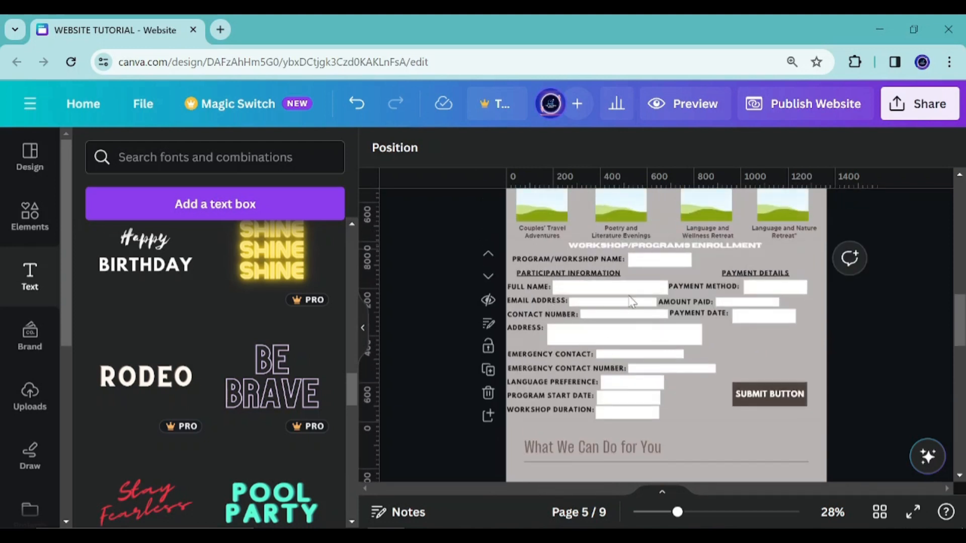
pyautogui.scroll(-2, 635, 316)
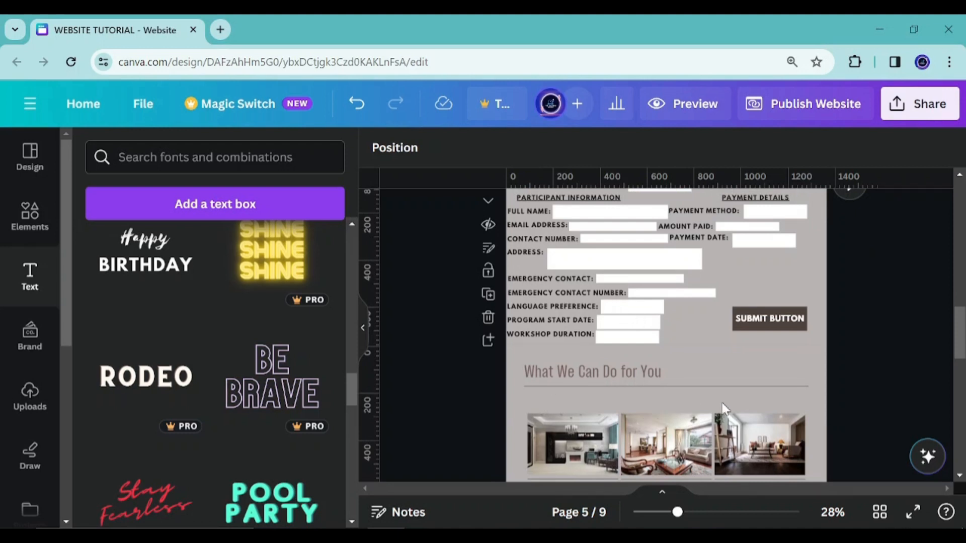
pyautogui.scroll(-15, 723, 409)
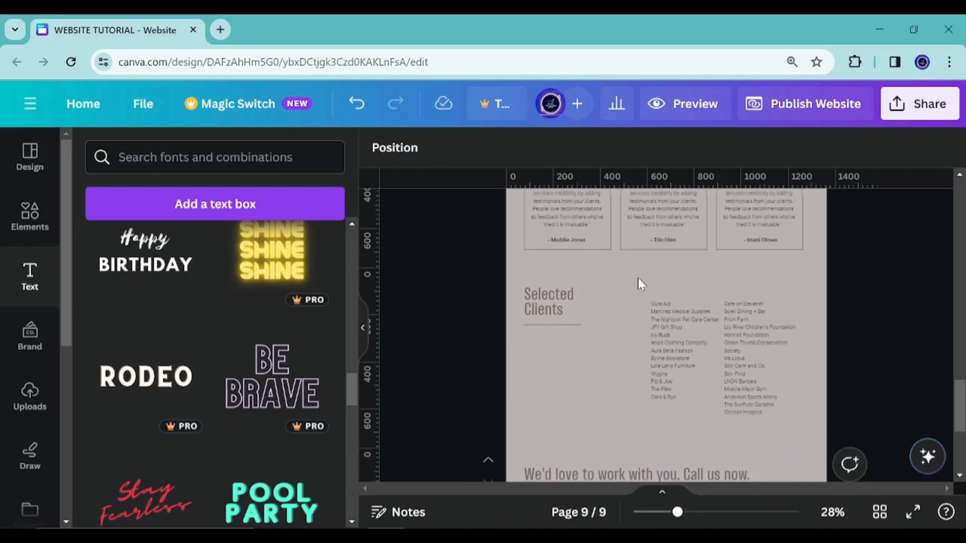
pyautogui.scroll(15, 639, 283)
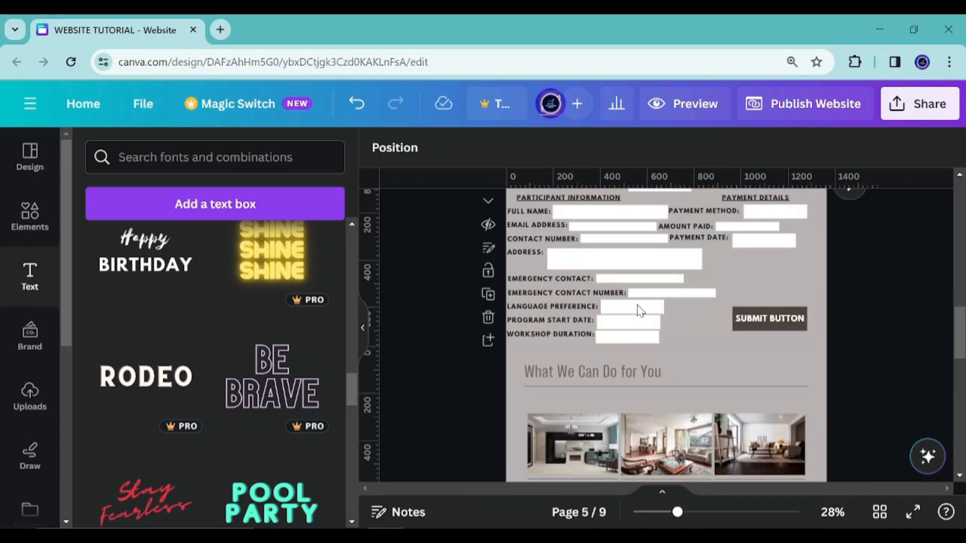
pyautogui.scroll(3, 538, 375)
pyautogui.scroll(-3, 536, 371)
pyautogui.scroll(3, 536, 371)
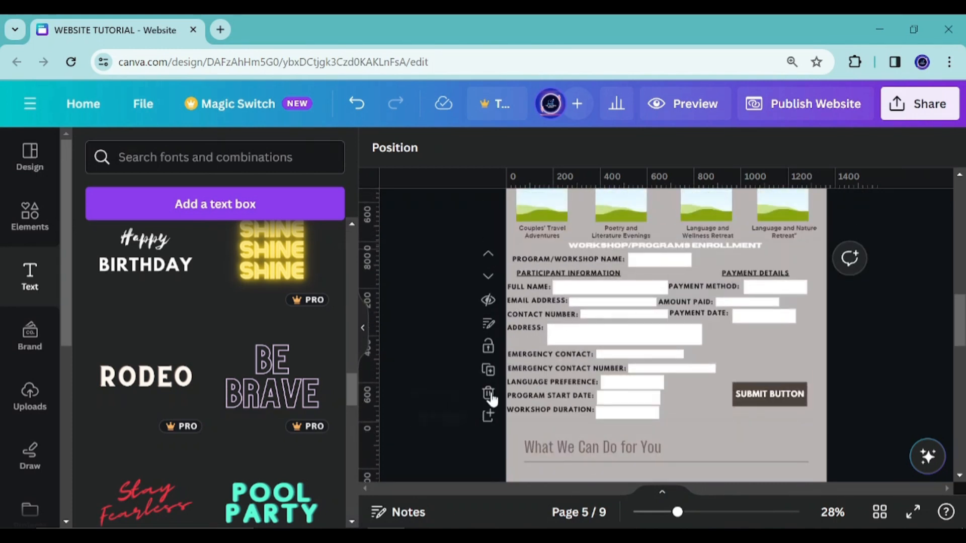
# Duplicate page 5 and retitle the copy's heading as CANCELLATION AND RESCHEDULING
pyautogui.click(488, 370)
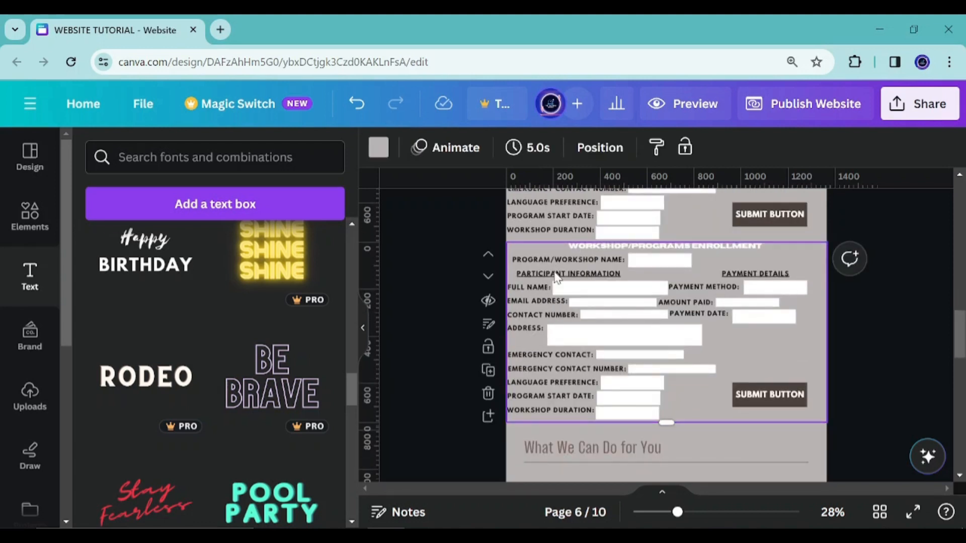
pyautogui.doubleClick(649, 248)
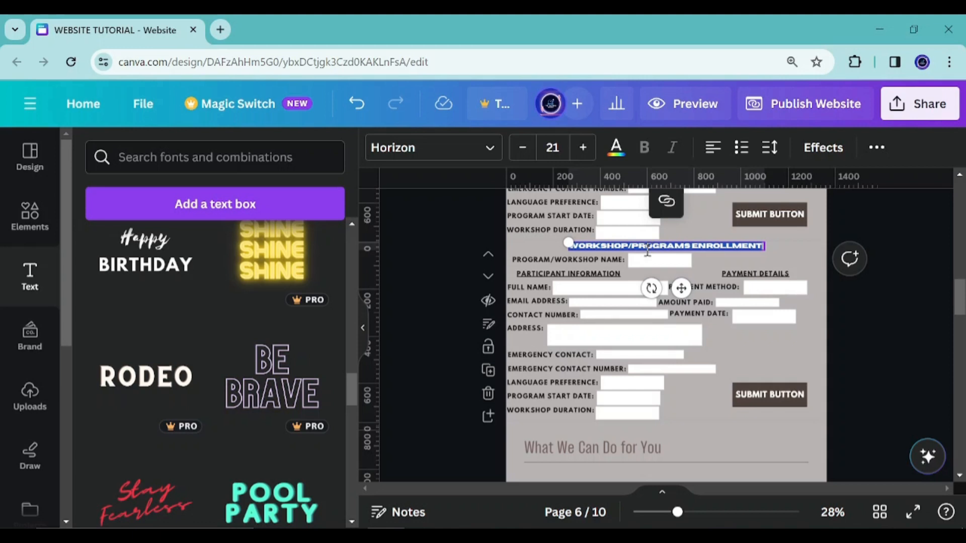
pyautogui.press('BackSpace')
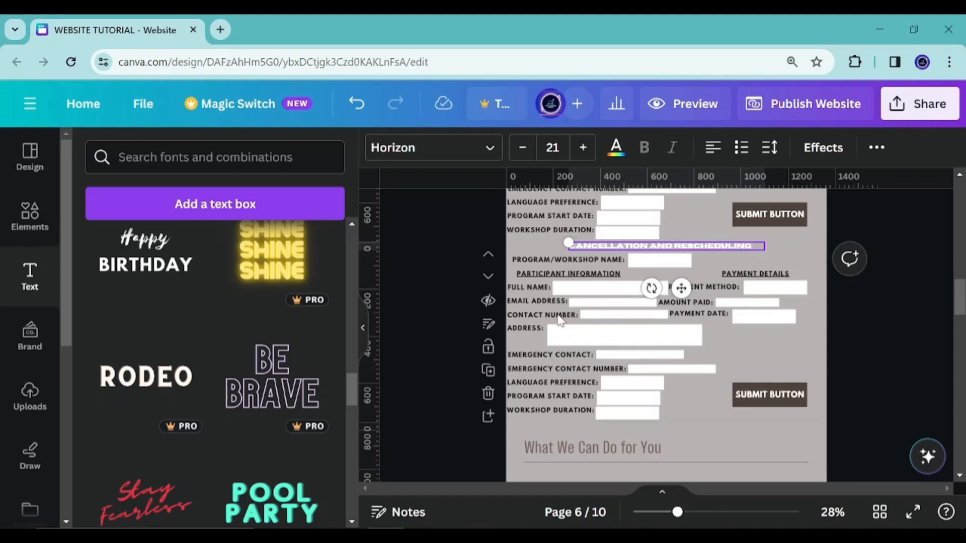
pyautogui.click(449, 267)
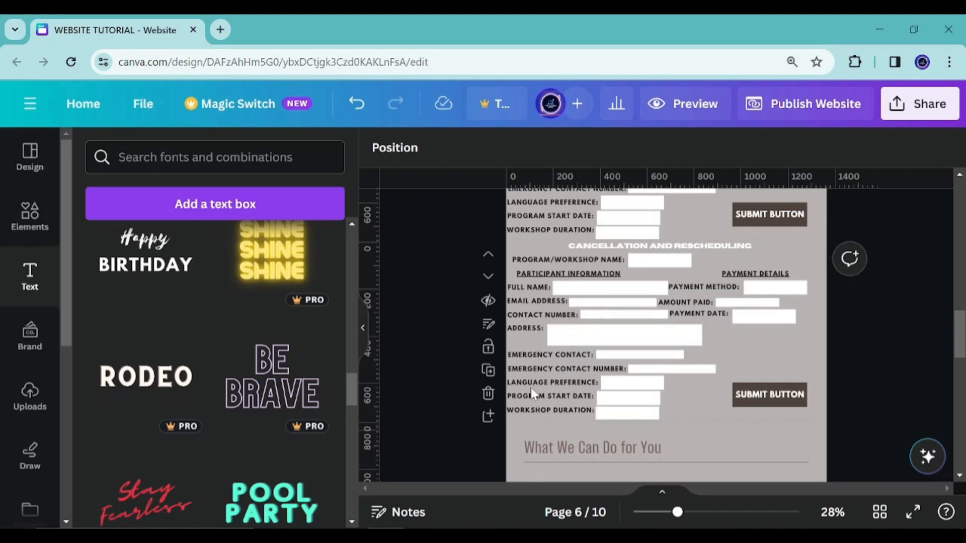
# Delete the ADDRESS: label and its field box on the duplicated page
pyautogui.click(559, 274)
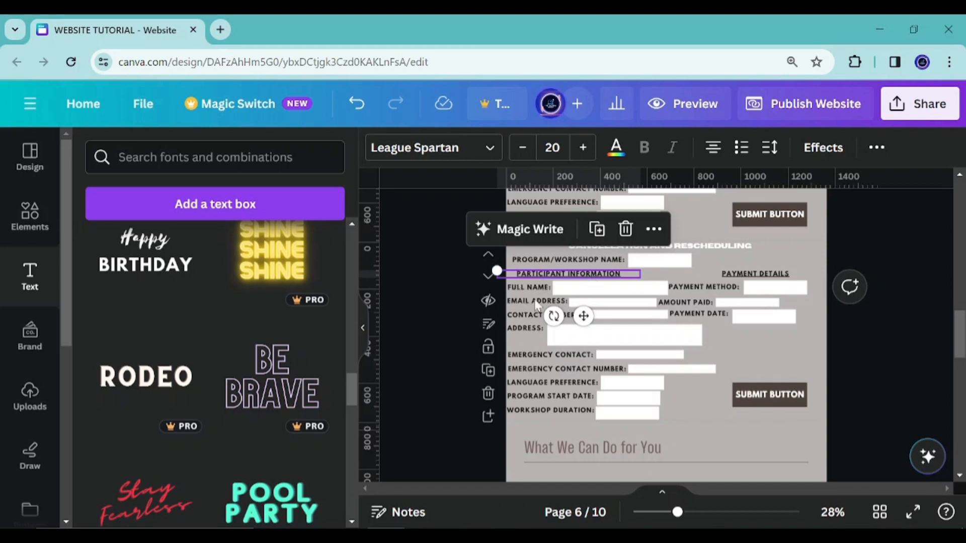
pyautogui.click(529, 333)
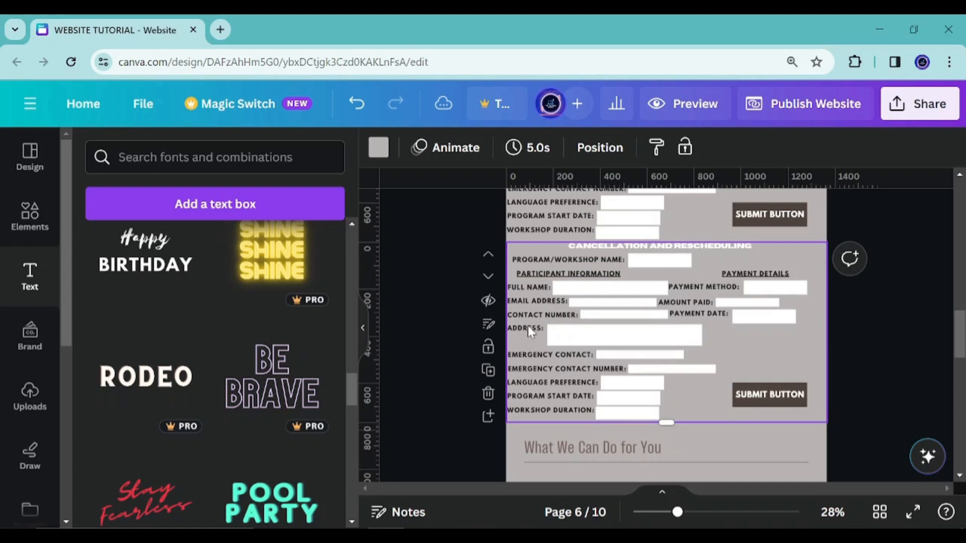
pyautogui.click(527, 325)
pyautogui.click(582, 284)
pyautogui.click(581, 332)
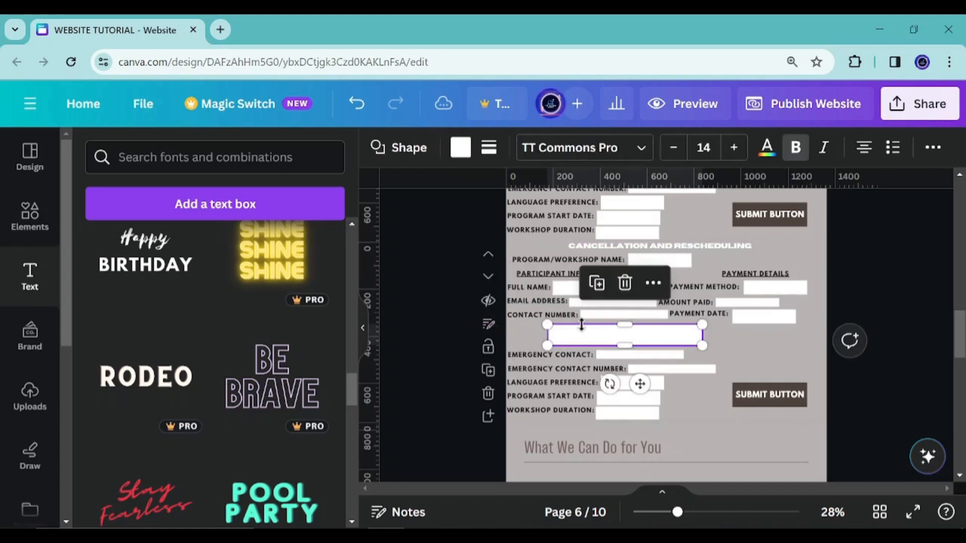
pyautogui.click(624, 283)
# Select and inspect the remaining labels on the duplicated page's form
pyautogui.click(551, 357)
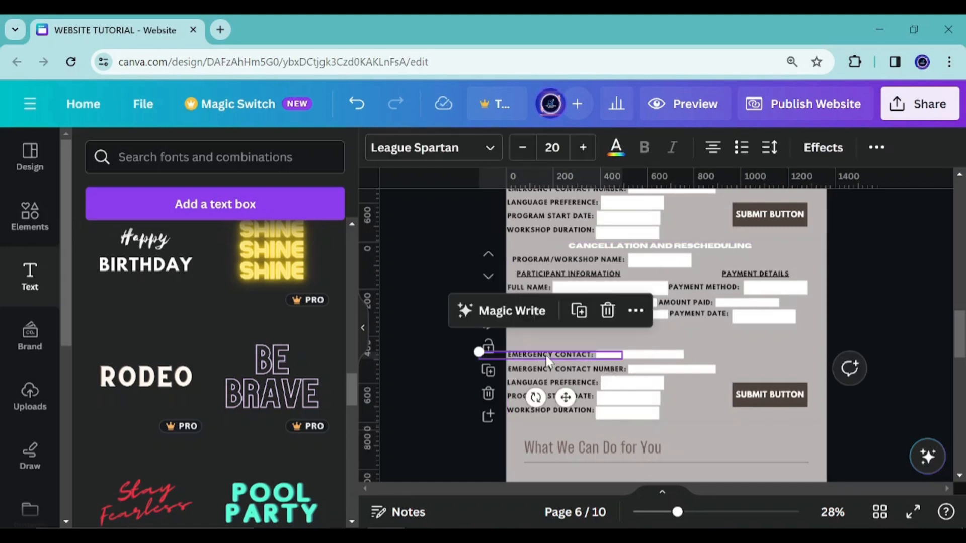
pyautogui.scroll(1, 563, 327)
pyautogui.scroll(4, 563, 328)
pyautogui.scroll(-4, 649, 291)
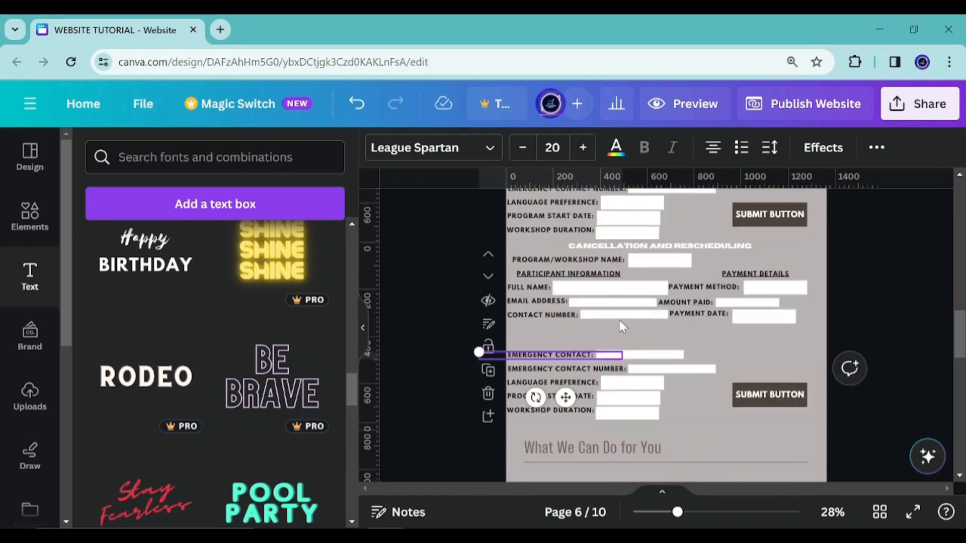
pyautogui.click(577, 261)
pyautogui.scroll(4, 600, 280)
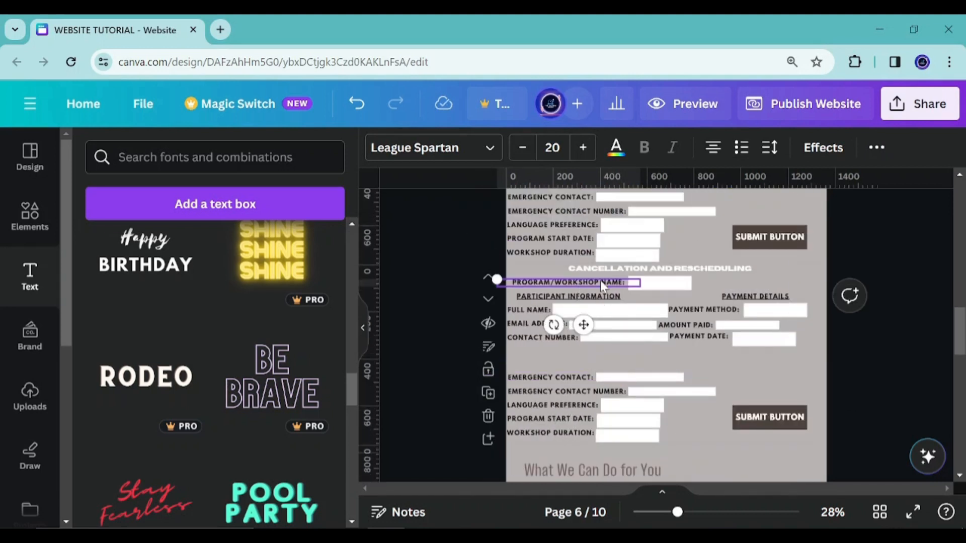
pyautogui.scroll(-2, 632, 370)
pyautogui.scroll(-2, 632, 369)
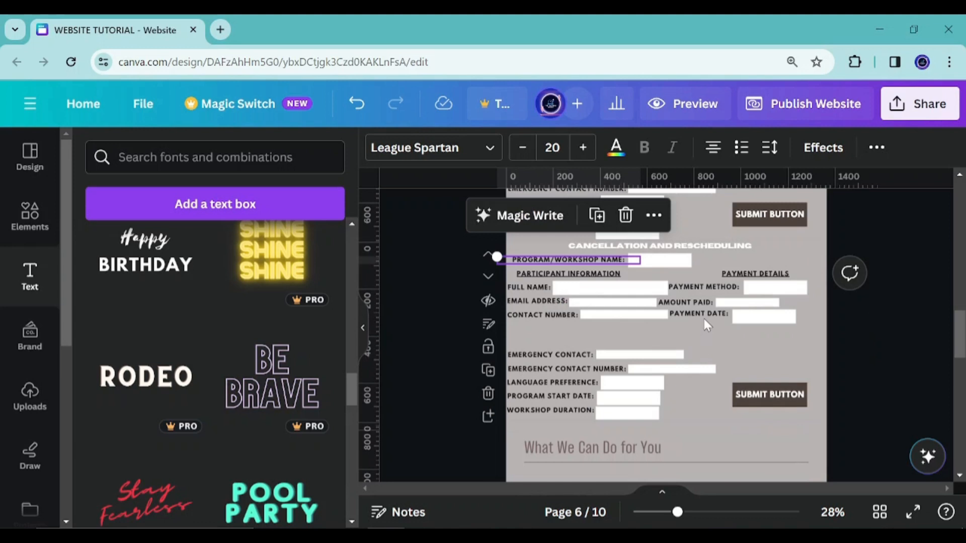
pyautogui.click(703, 318)
pyautogui.click(547, 315)
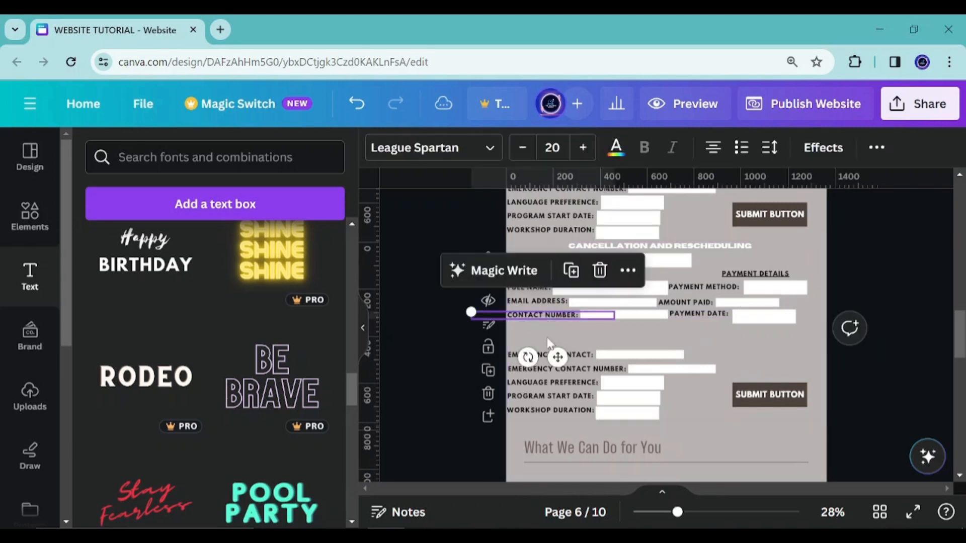
# Delete the EMERGENCY CONTACT: label and its field box from the duplicated form
pyautogui.click(570, 354)
pyautogui.click(607, 312)
pyautogui.click(619, 356)
pyautogui.click(640, 304)
pyautogui.click(645, 401)
pyautogui.click(628, 353)
pyautogui.click(653, 369)
pyautogui.click(671, 324)
pyautogui.click(581, 371)
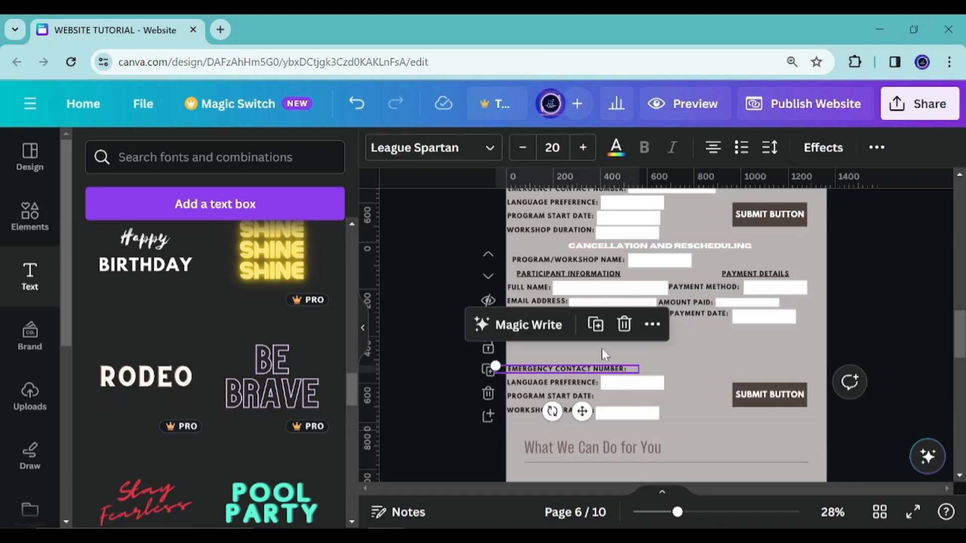
# Select the emergency contact number, language preference, program start date and workshop duration rows and delete them
pyautogui.click(577, 382)
pyautogui.keyDown('shift'); pyautogui.click(579, 371); pyautogui.keyUp('shift')
pyautogui.keyDown('shift'); pyautogui.click(581, 396); pyautogui.keyUp('shift')
pyautogui.keyDown('shift'); pyautogui.click(583, 410); pyautogui.keyUp('shift')
pyautogui.keyDown('shift'); pyautogui.click(619, 415); pyautogui.keyUp('shift')
pyautogui.keyDown('shift'); pyautogui.click(636, 386); pyautogui.keyUp('shift')
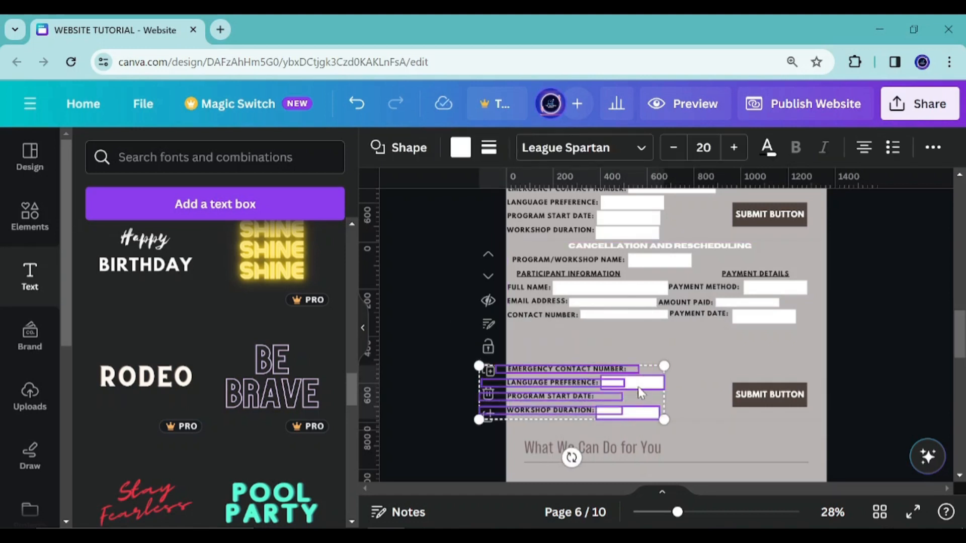
pyautogui.click(660, 323)
# Delete the payment method, amount paid and payment date rows and the submit button from the duplicated form
pyautogui.click(766, 278)
pyautogui.click(744, 294)
pyautogui.click(742, 289)
pyautogui.click(694, 294)
pyautogui.click(696, 303)
pyautogui.keyDown('shift'); pyautogui.click(699, 313); pyautogui.keyUp('shift')
pyautogui.keyDown('shift'); pyautogui.click(700, 288); pyautogui.keyUp('shift')
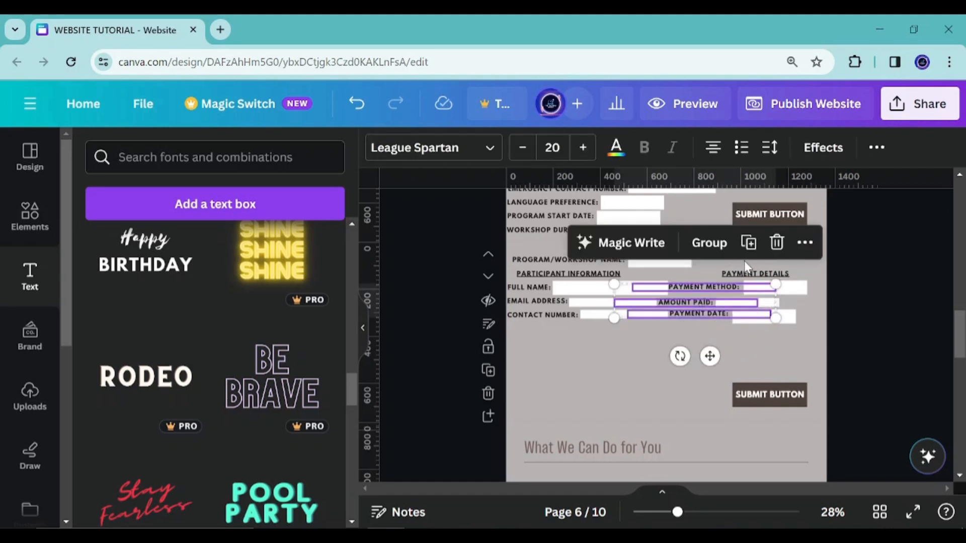
pyautogui.click(749, 244)
pyautogui.click(780, 248)
pyautogui.click(693, 287)
pyautogui.keyDown('shift'); pyautogui.click(687, 302); pyautogui.keyUp('shift')
pyautogui.keyDown('shift'); pyautogui.click(697, 314); pyautogui.keyUp('shift')
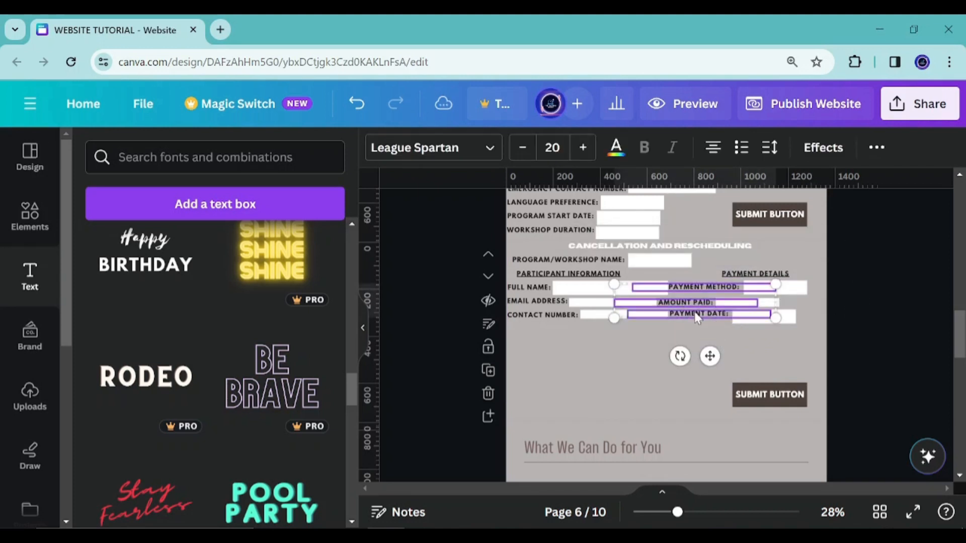
pyautogui.click(777, 246)
pyautogui.click(756, 288)
pyautogui.click(750, 308)
pyautogui.click(749, 313)
pyautogui.click(763, 269)
pyautogui.click(766, 297)
pyautogui.click(769, 290)
pyautogui.click(777, 246)
pyautogui.click(756, 301)
pyautogui.click(748, 257)
pyautogui.click(773, 393)
pyautogui.click(827, 350)
pyautogui.moveTo(727, 366); pyautogui.dragTo(760, 391)
pyautogui.press('Delete')
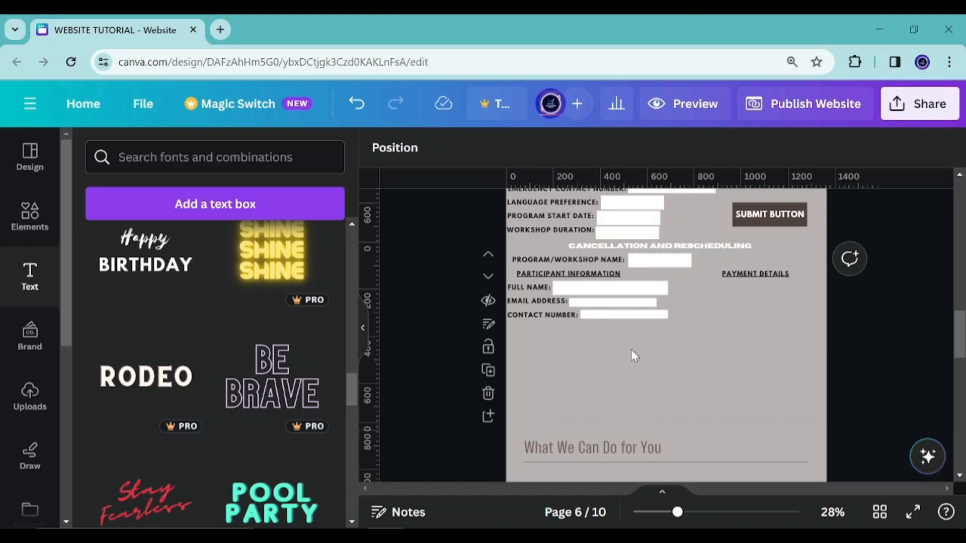
# Rename the PAYMENT DETAILS heading to PAYMENT INFORMATION
pyautogui.doubleClick(769, 274)
pyautogui.moveTo(758, 273); pyautogui.dragTo(802, 277)
pyautogui.write('INFORMATION')
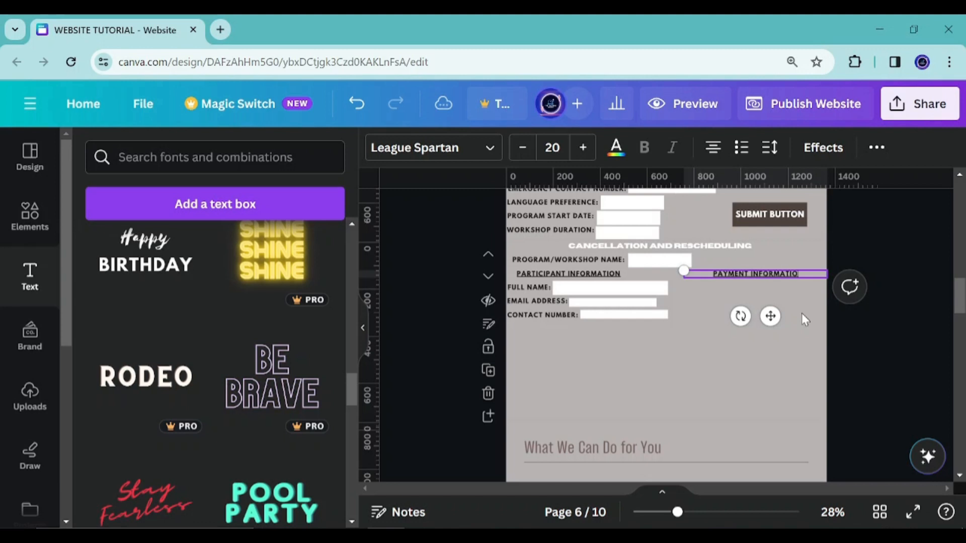
# Duplicate the PAYMENT INFORMATION heading, place the copy below the contact number row, and retitle it ENROLLMENT DETAILS
pyautogui.click(755, 280)
pyautogui.click(760, 274)
pyautogui.click(783, 229)
pyautogui.moveTo(770, 316); pyautogui.dragTo(578, 366)
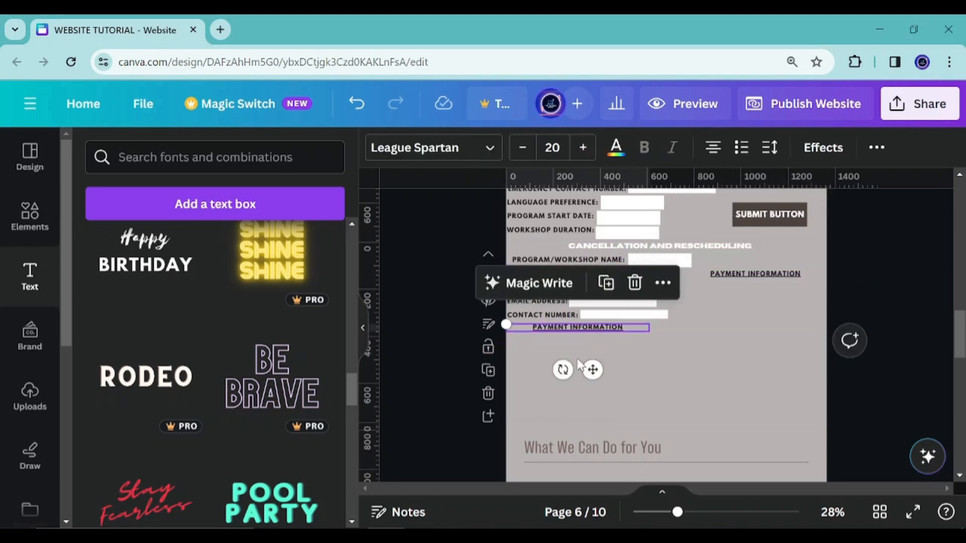
pyautogui.doubleClick(586, 330)
pyautogui.write('ENROLLMENT DETAILS')
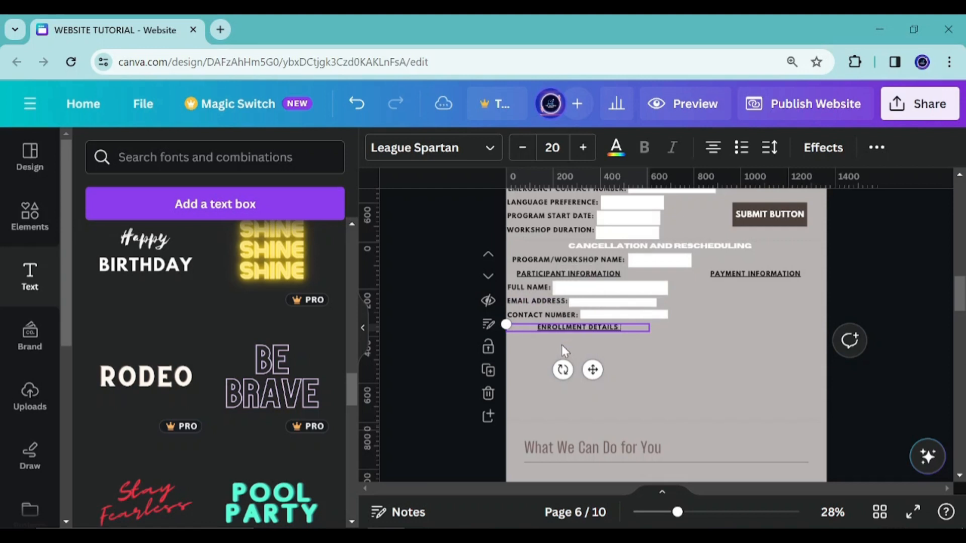
pyautogui.click(611, 348)
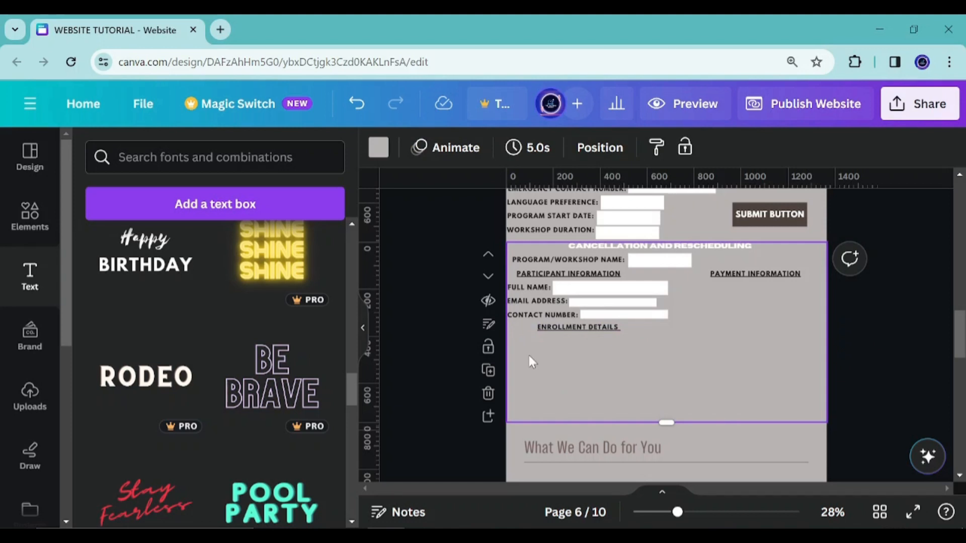
# Scroll between pages 5 and 6 to compare the original enrollment form with the edited copy
pyautogui.scroll(1, 531, 354)
pyautogui.scroll(3, 593, 370)
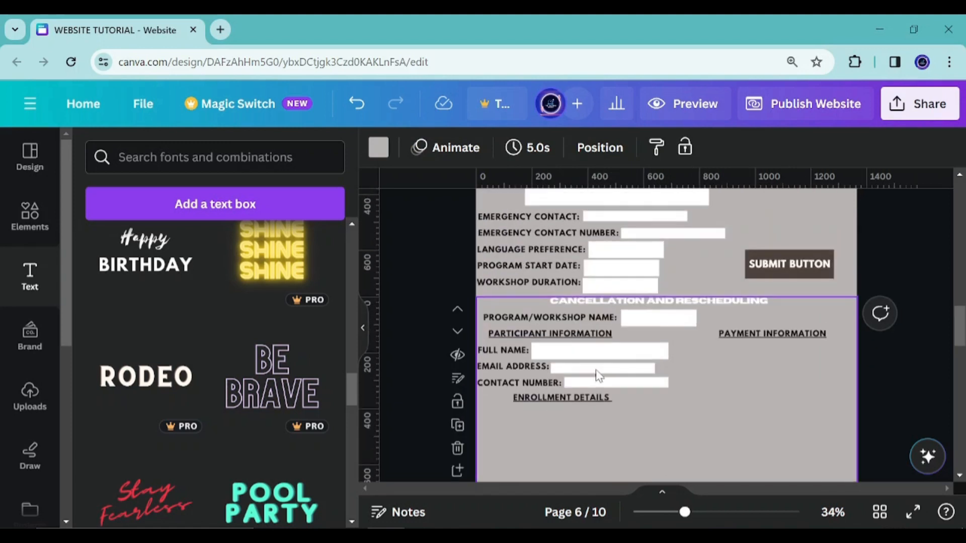
pyautogui.scroll(5, 674, 329)
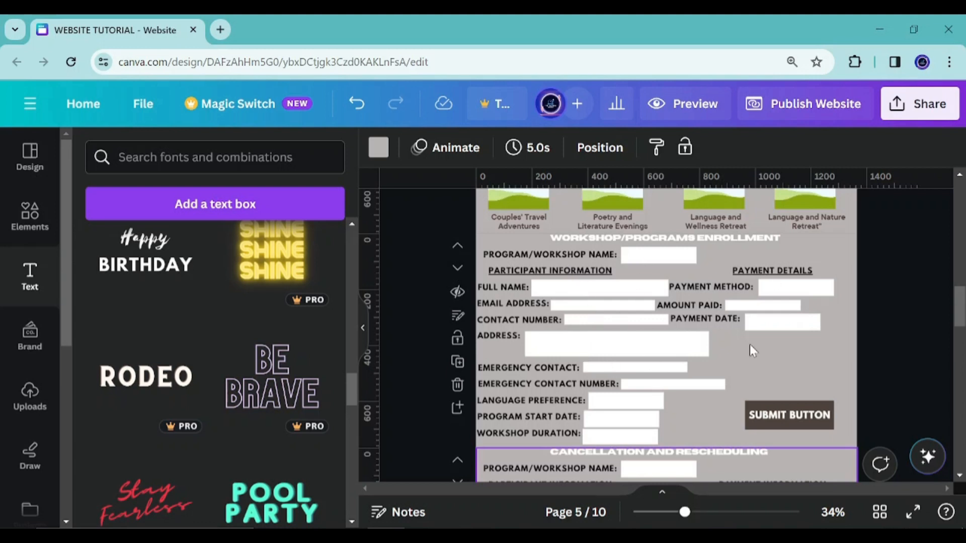
pyautogui.scroll(-3, 672, 358)
pyautogui.scroll(2, 682, 309)
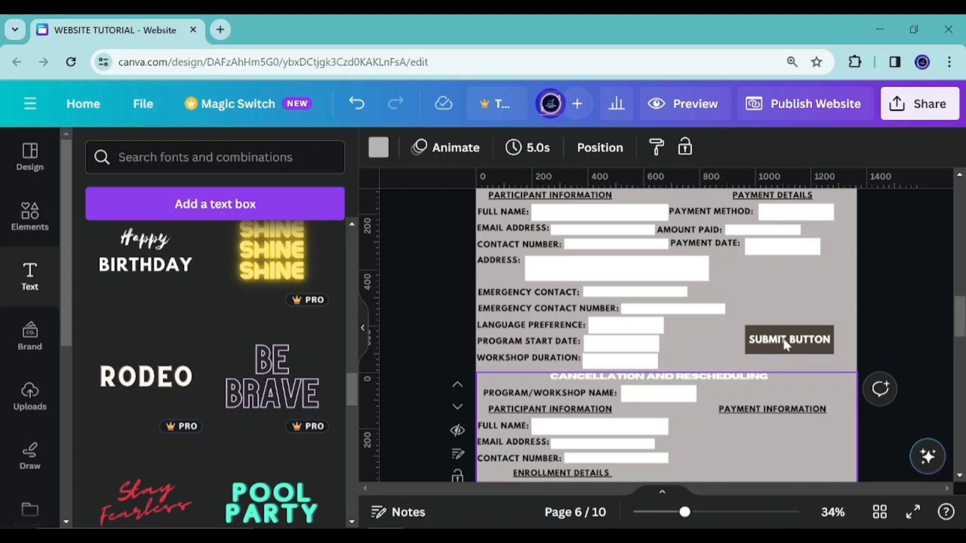
pyautogui.scroll(2, 621, 261)
pyautogui.scroll(-2, 622, 266)
pyautogui.scroll(-4, 623, 266)
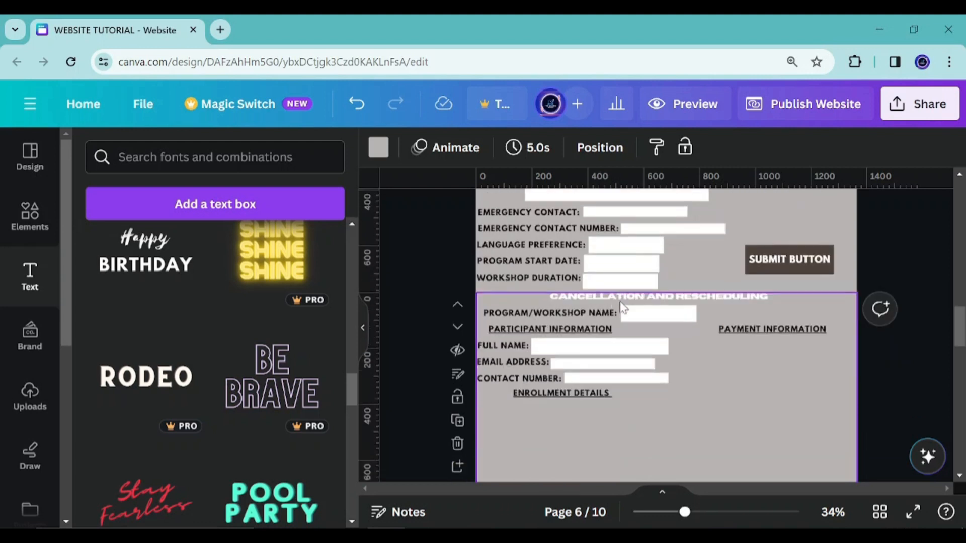
# Duplicate the CONTACT NUMBER: label below ENROLLMENT DETAILS and retitle the copy ENROLLMENT ID:
pyautogui.click(561, 249)
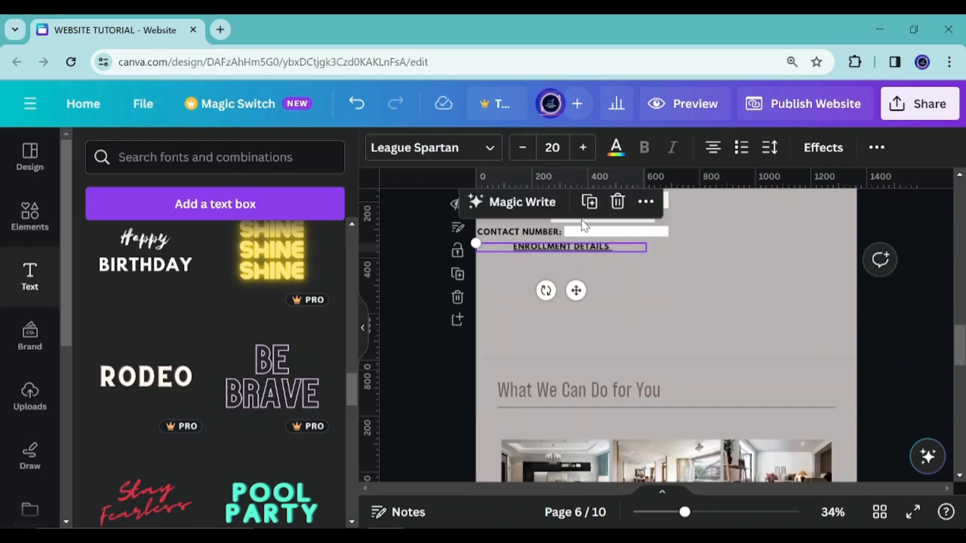
pyautogui.moveTo(579, 293); pyautogui.dragTo(594, 302)
pyautogui.click(616, 217)
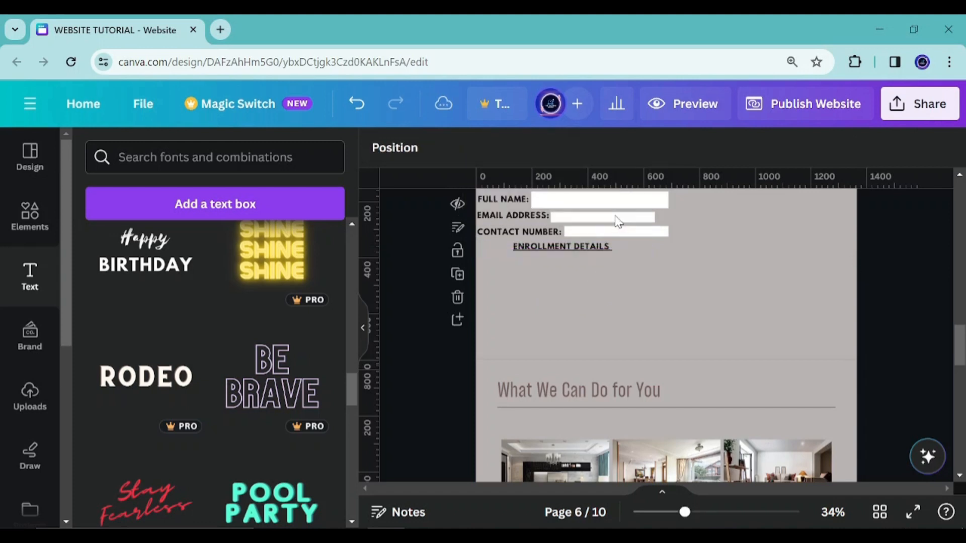
pyautogui.click(537, 240)
pyautogui.moveTo(542, 278); pyautogui.dragTo(537, 304)
pyautogui.doubleClick(542, 263)
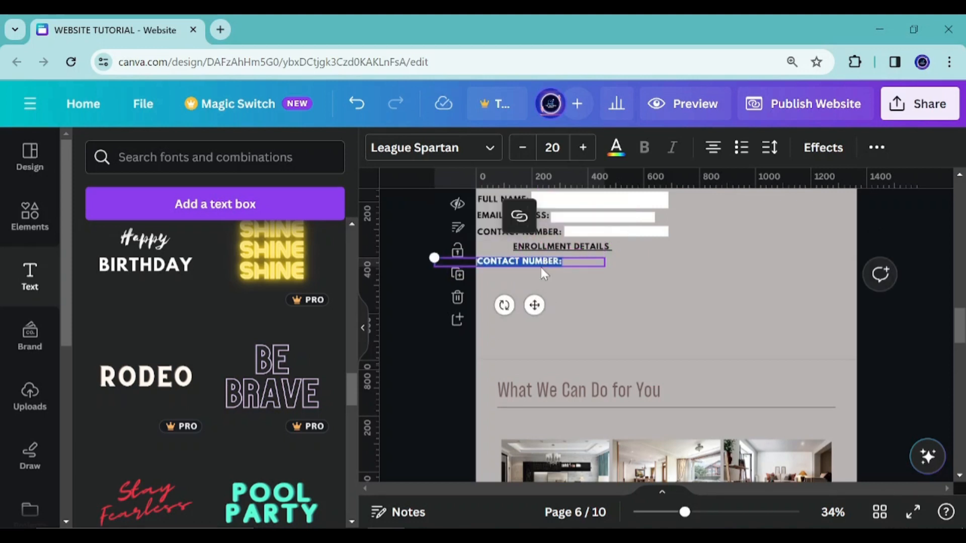
pyautogui.write('ENROLLMENT ID:')
pyautogui.moveTo(532, 304); pyautogui.dragTo(531, 303)
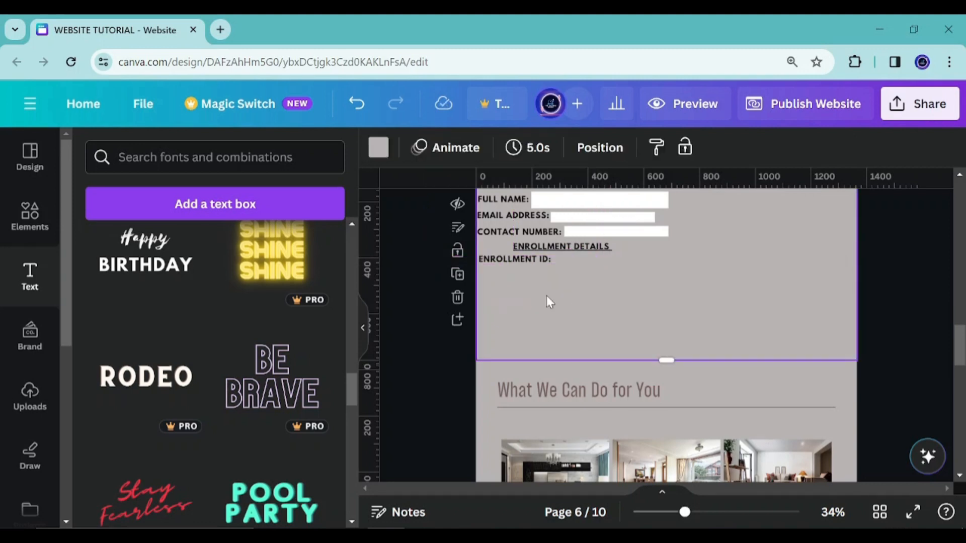
# Duplicate the ENROLLMENT ID: label below itself and retitle the copy ORIGINAL DATE:
pyautogui.click(543, 215)
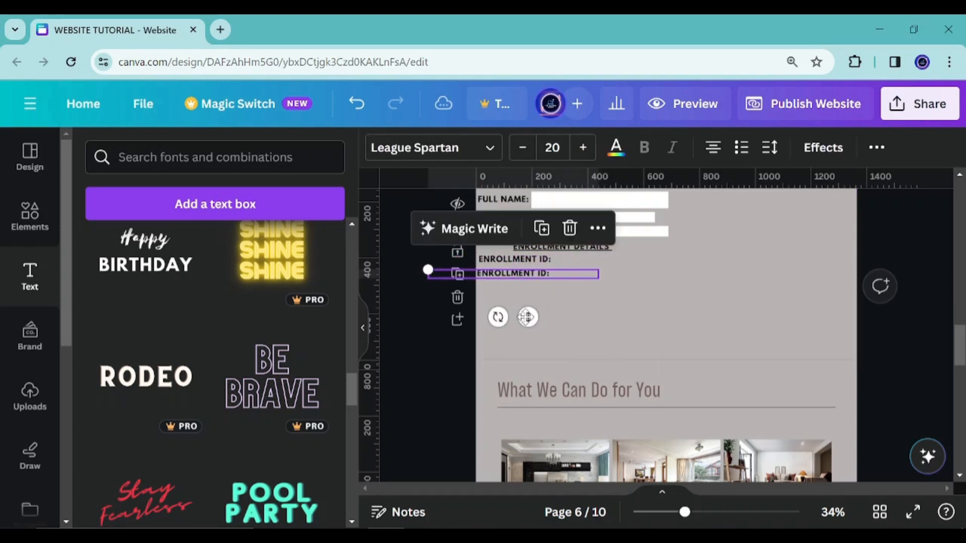
pyautogui.click(544, 272)
pyautogui.write('o')
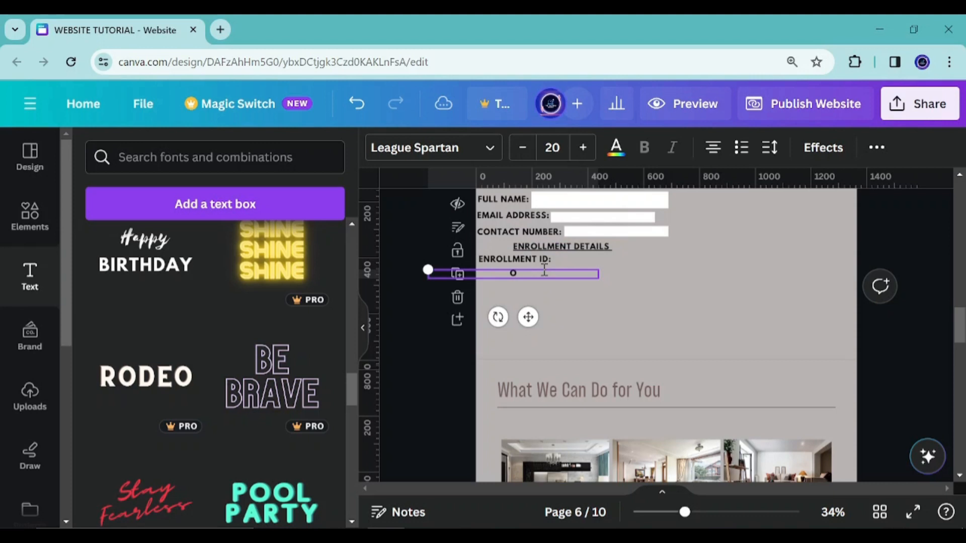
pyautogui.write('riginal date')
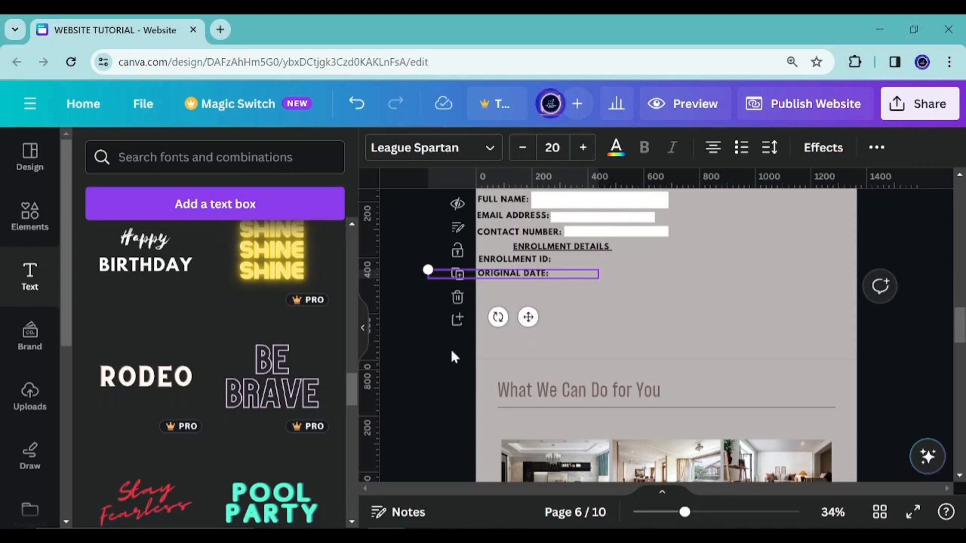
pyautogui.click(542, 366)
# Duplicate the ORIGINAL DATE: label and place the copy directly below it
pyautogui.scroll(5, 553, 352)
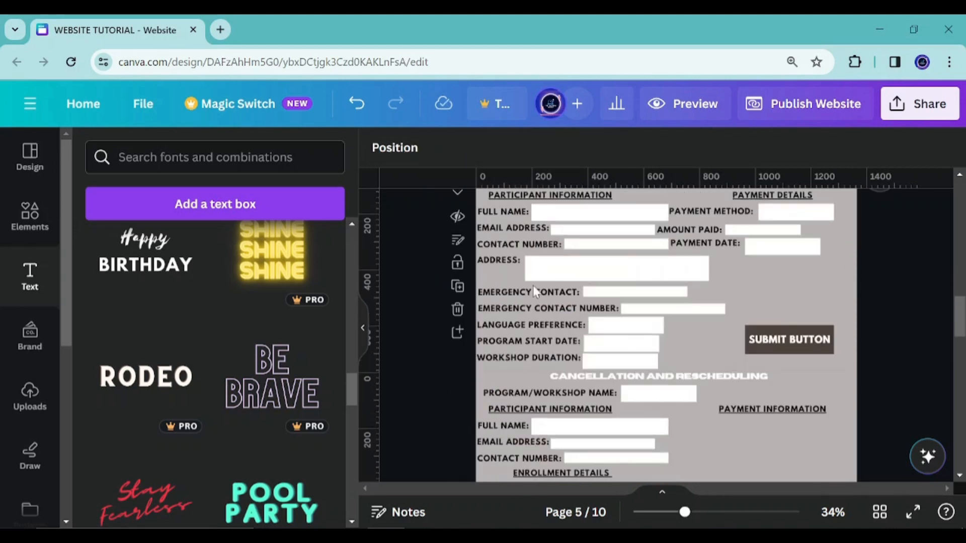
pyautogui.scroll(3, 544, 285)
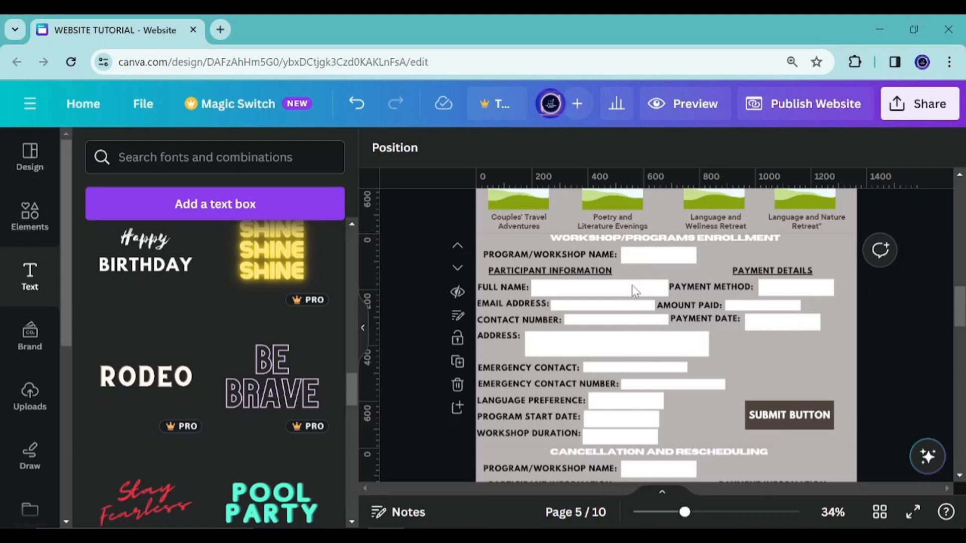
pyautogui.scroll(-5, 639, 307)
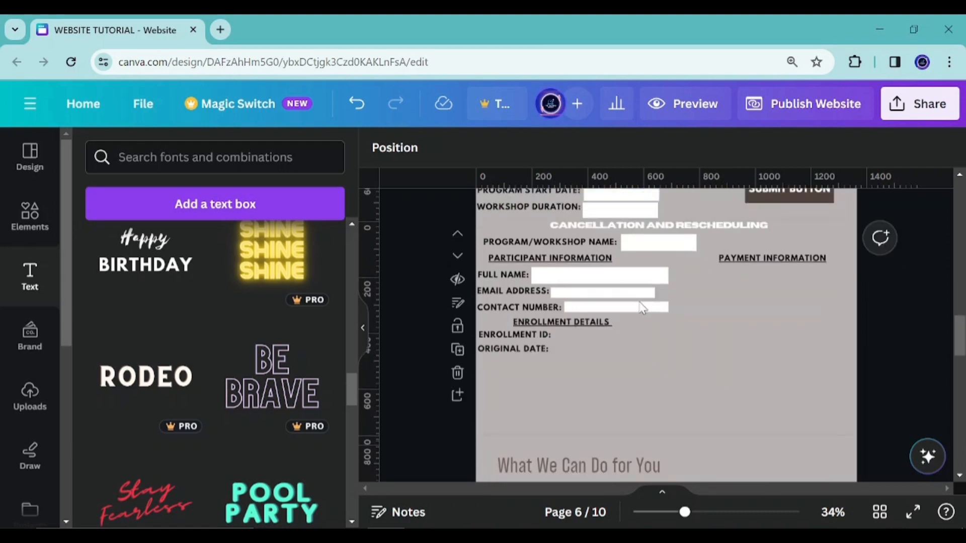
pyautogui.click(537, 351)
pyautogui.click(545, 308)
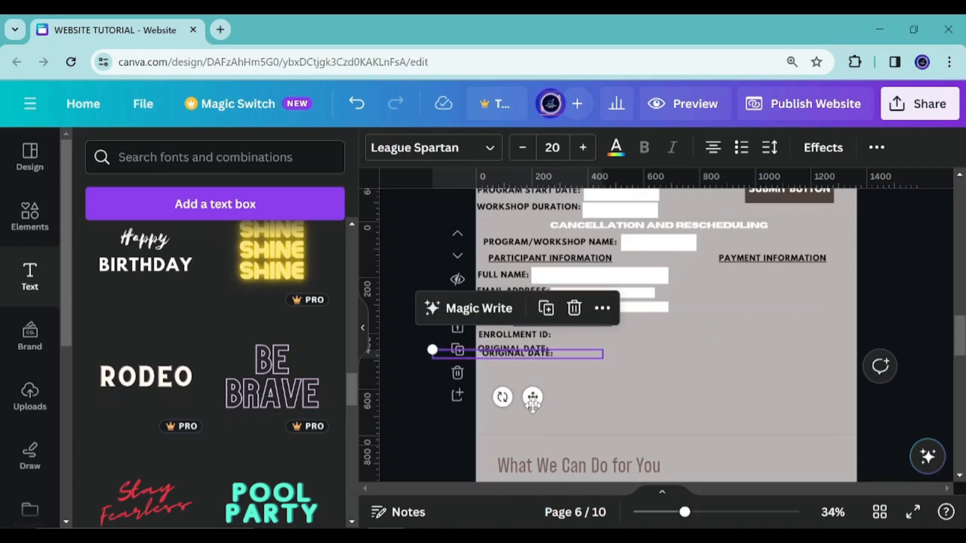
pyautogui.moveTo(533, 397); pyautogui.dragTo(527, 406)
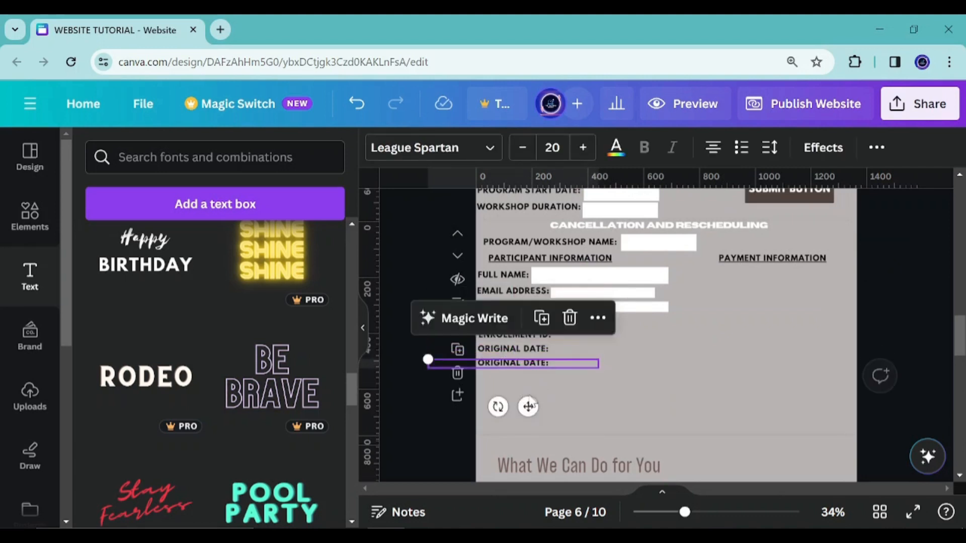
# Widen the copied label and change its text to REQUEST TYPE: followed by the options CANCEL and RESCHEDULE
pyautogui.scroll(6, 604, 327)
pyautogui.scroll(-3, 648, 302)
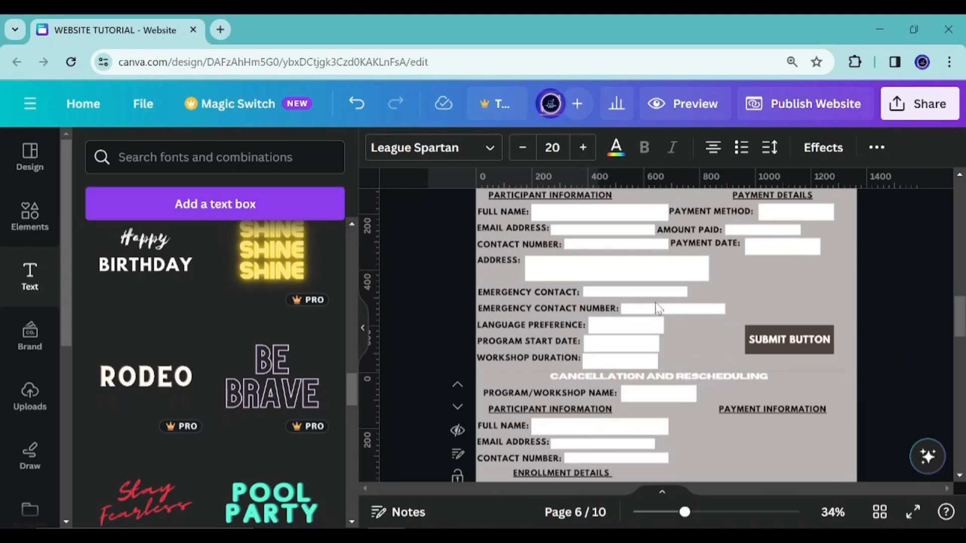
pyautogui.scroll(-4, 652, 284)
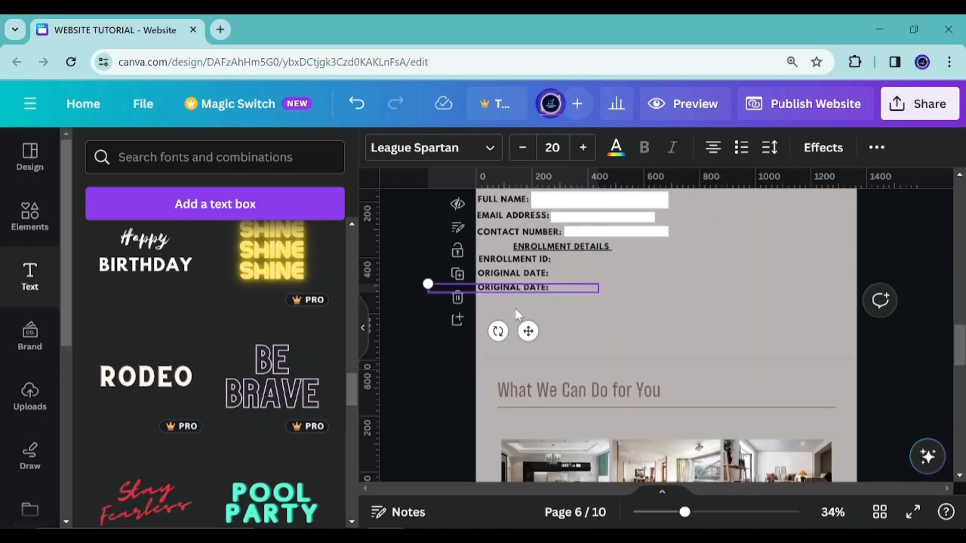
pyautogui.scroll(6, 594, 288)
pyautogui.scroll(-3, 569, 348)
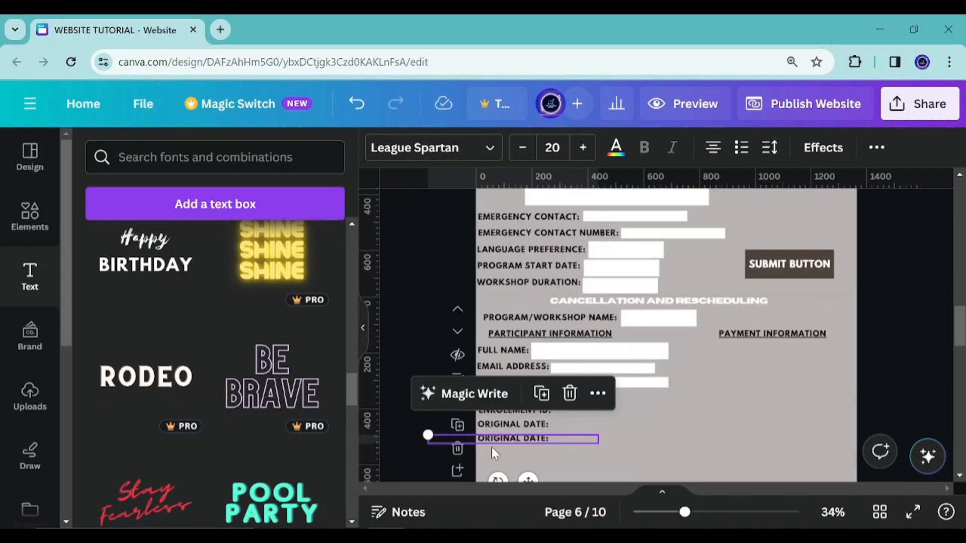
pyautogui.scroll(-3, 541, 421)
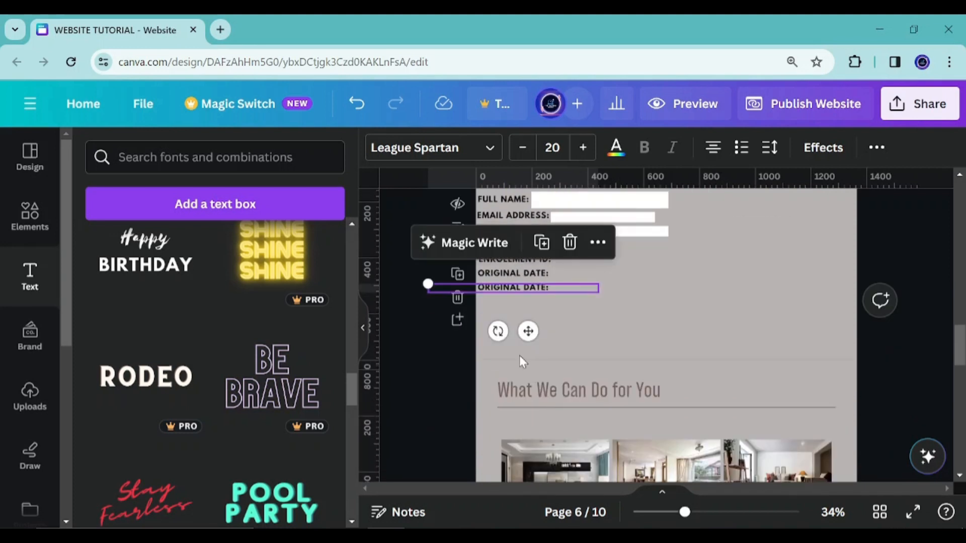
pyautogui.doubleClick(521, 288)
pyautogui.write('REQUEST TYPE:')
pyautogui.moveTo(528, 331); pyautogui.dragTo(627, 327)
pyautogui.doubleClick(602, 288)
pyautogui.write('CANCEL CANCEL')
pyautogui.doubleClick(611, 287)
pyautogui.write('RESC')
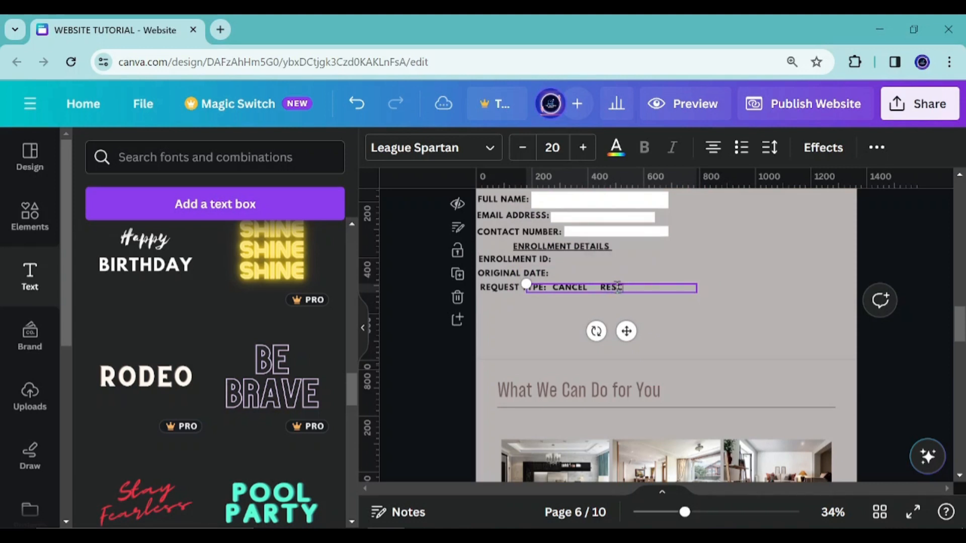
pyautogui.write('HEDULE')
# Add a new blank page after the cancellation form page
pyautogui.moveTo(636, 330); pyautogui.dragTo(650, 331)
pyautogui.click(457, 319)
pyautogui.scroll(3, 534, 322)
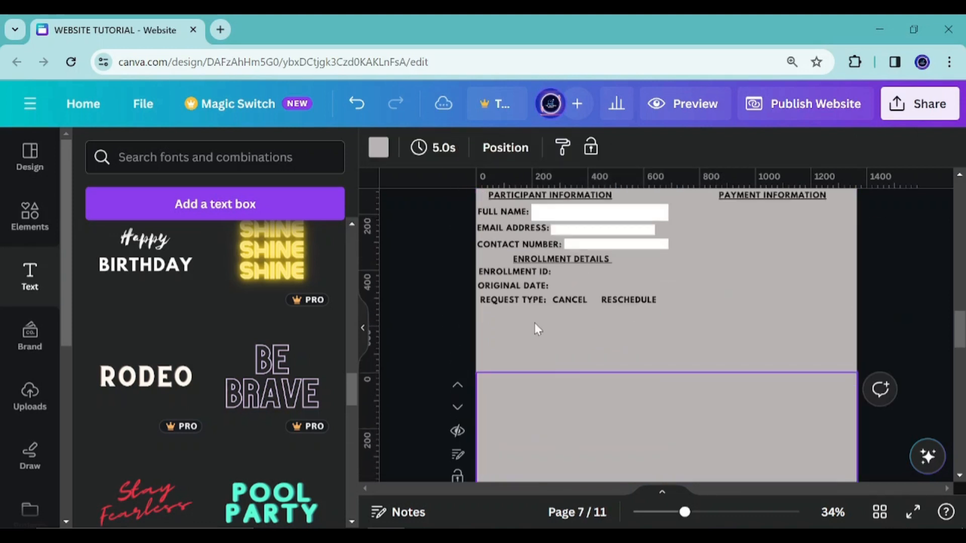
# Rearrange the CANCEL and RESCHEDULE options on the REQUEST TYPE: line, moving them closer together
pyautogui.click(510, 302)
pyautogui.scroll(2, 484, 314)
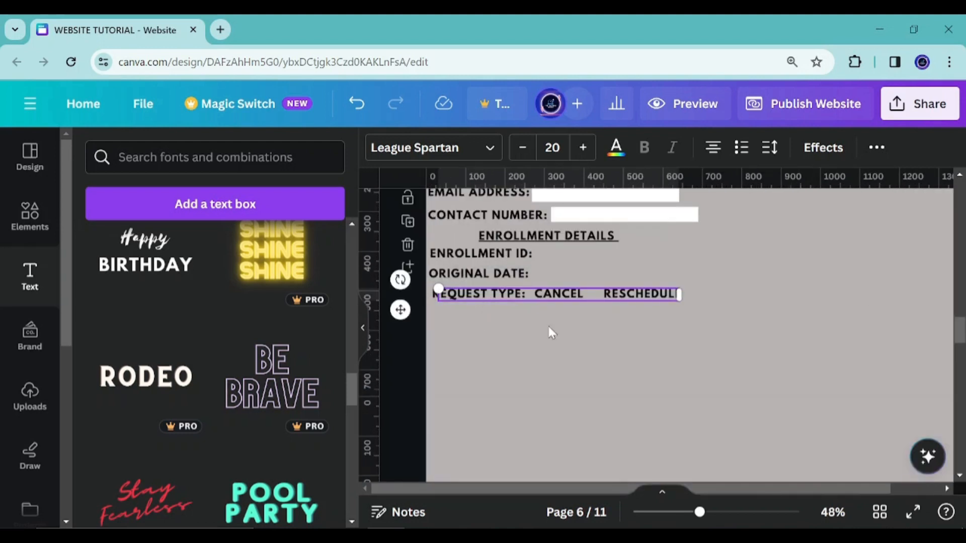
pyautogui.moveTo(437, 296)
pyautogui.mouseDown()
pyautogui.moveTo(473, 295)
pyautogui.moveTo(443, 295)
pyautogui.mouseUp()
pyautogui.click(438, 294)
pyautogui.moveTo(599, 296)
pyautogui.mouseDown()
pyautogui.moveTo(565, 293)
pyautogui.moveTo(595, 293)
pyautogui.mouseUp()
pyautogui.click(588, 298)
pyautogui.moveTo(761, 294); pyautogui.dragTo(744, 295)
pyautogui.moveTo(521, 296); pyautogui.dragTo(579, 298)
pyautogui.click(578, 300)
pyautogui.moveTo(674, 301); pyautogui.dragTo(524, 300)
pyautogui.moveTo(500, 339); pyautogui.dragTo(575, 344)
pyautogui.click(645, 295)
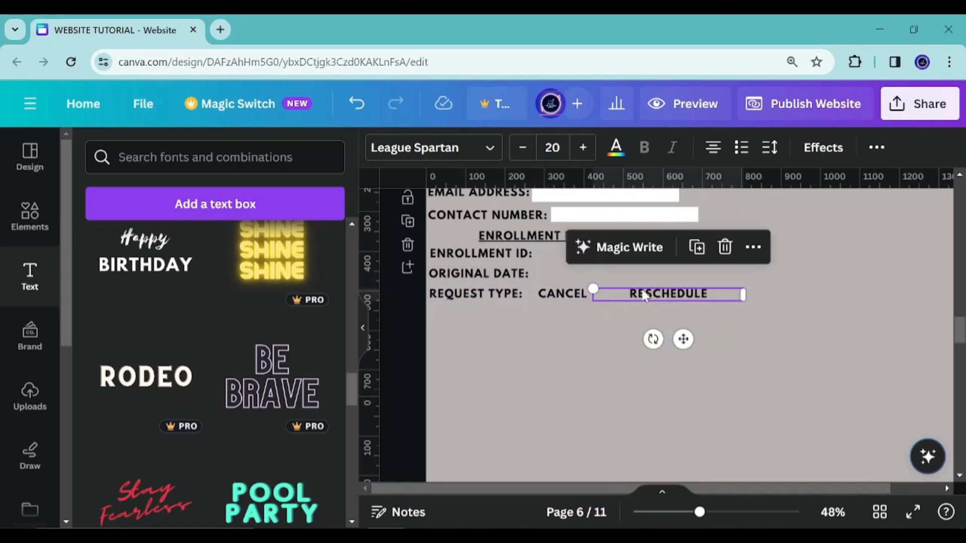
pyautogui.moveTo(603, 295); pyautogui.dragTo(643, 295)
pyautogui.click(666, 336)
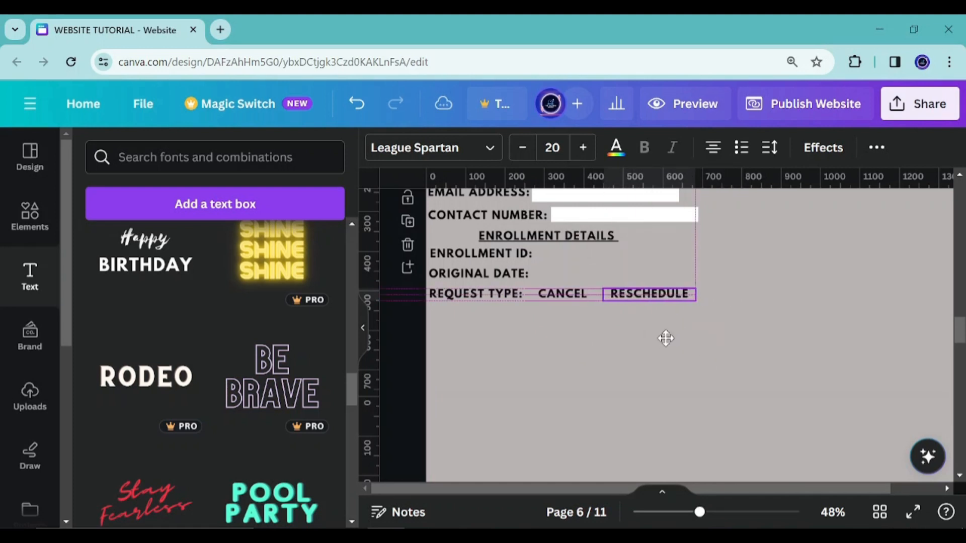
pyautogui.click(553, 300)
pyautogui.moveTo(575, 339); pyautogui.dragTo(565, 340)
pyautogui.click(629, 296)
pyautogui.moveTo(661, 340); pyautogui.dragTo(639, 339)
pyautogui.click(503, 344)
pyautogui.click(496, 294)
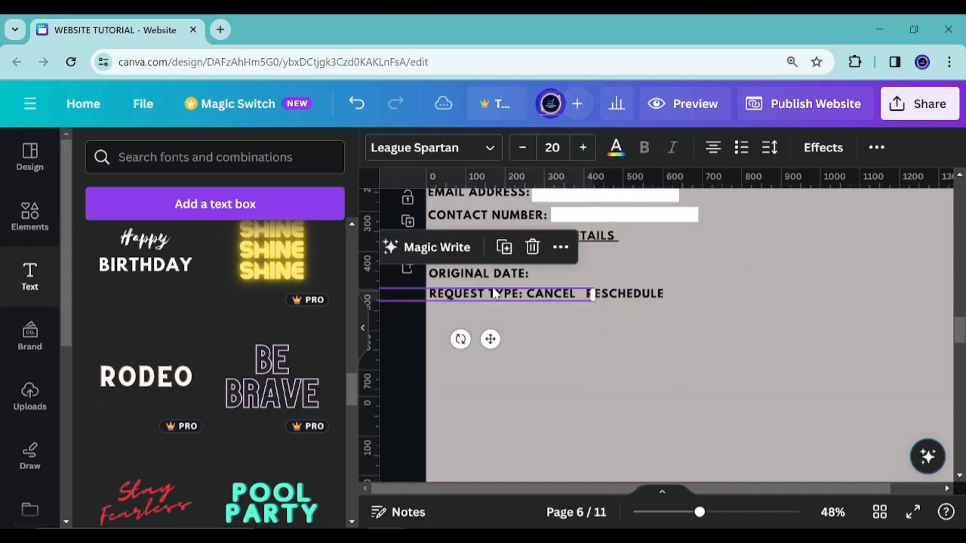
# Duplicate the REQUEST TYPE: line below itself, widen the copy, and change its text to PREFERED NEW DATE [IF RESCHEDULING]:
pyautogui.click(504, 246)
pyautogui.moveTo(499, 349); pyautogui.dragTo(493, 362)
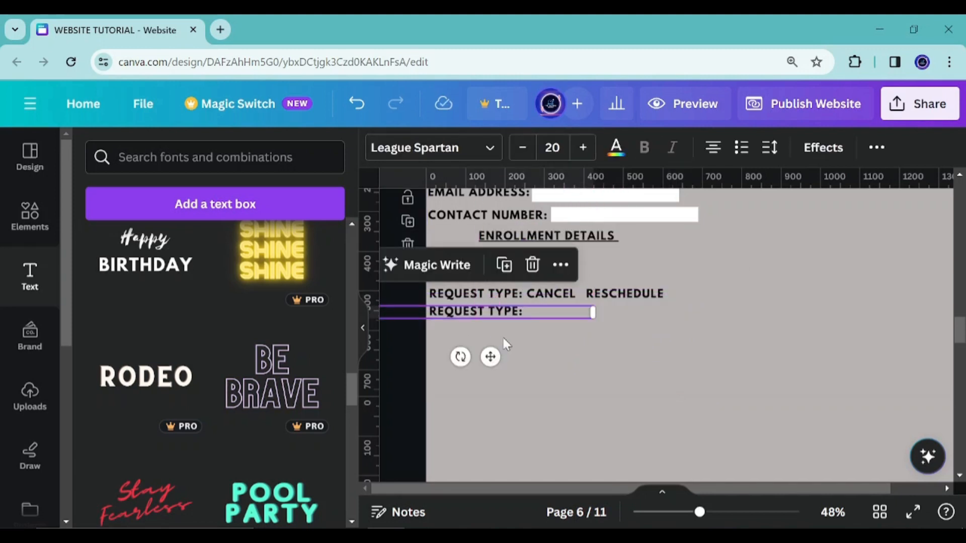
pyautogui.click(498, 313)
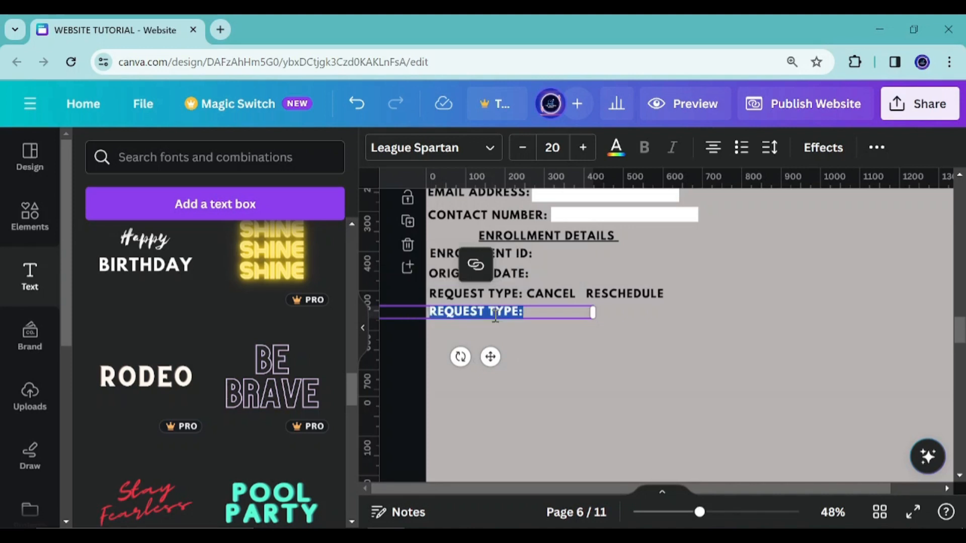
pyautogui.write('PREFERED')
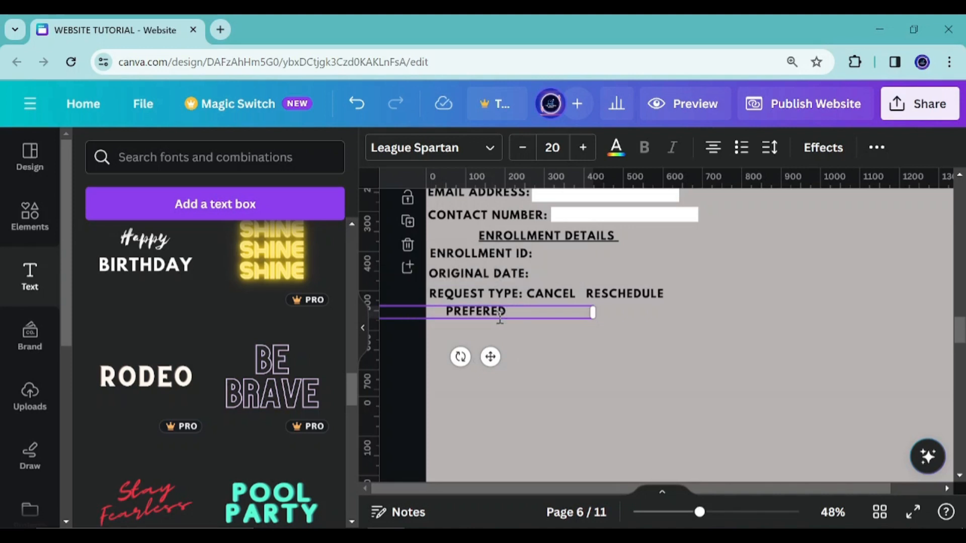
pyautogui.write(' NEW DATE')
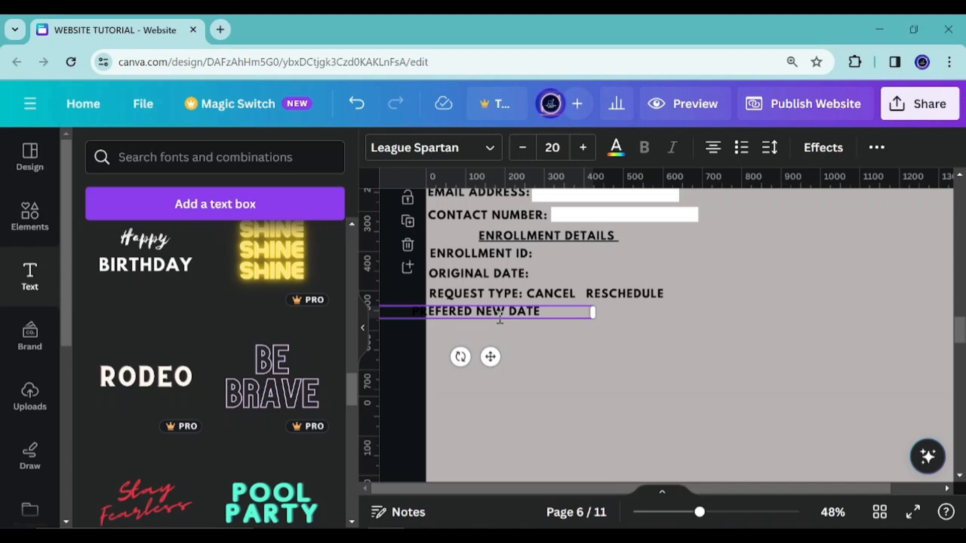
pyautogui.write(' [IF R')
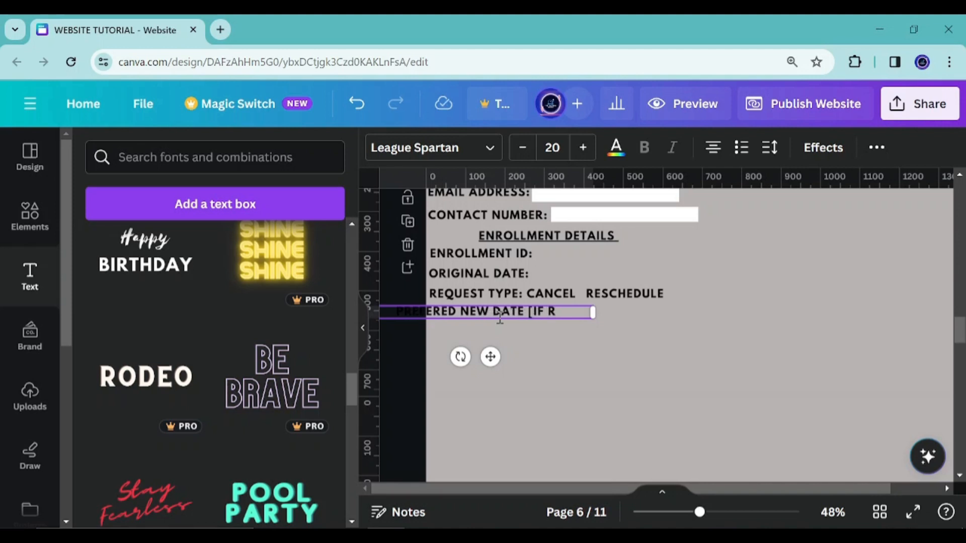
pyautogui.write('ESCHEDULI')
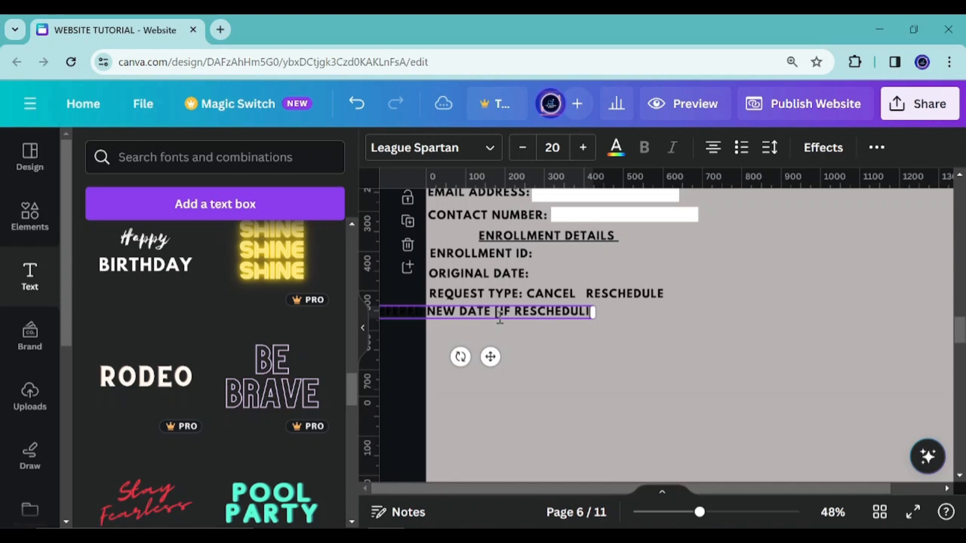
pyautogui.write('NG]')
pyautogui.moveTo(594, 312); pyautogui.dragTo(749, 312)
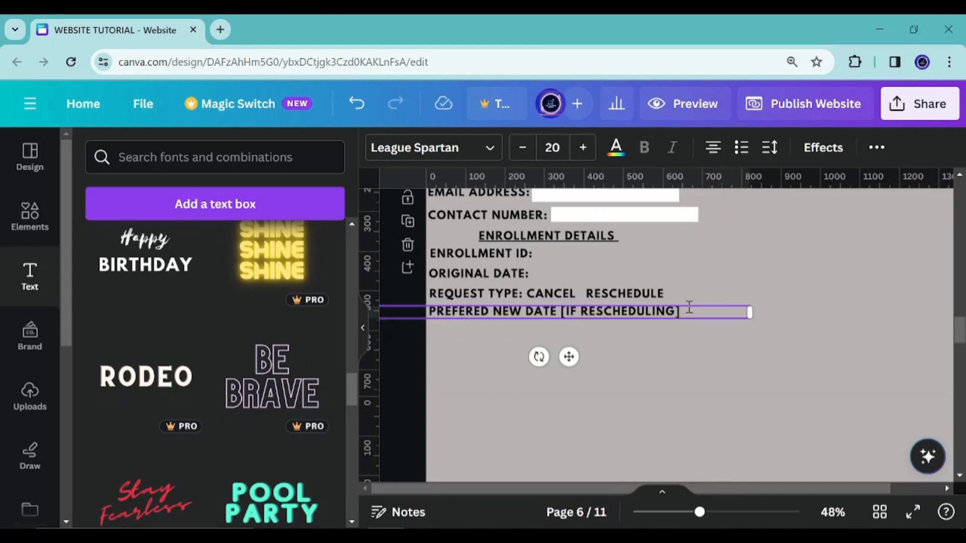
pyautogui.write(':')
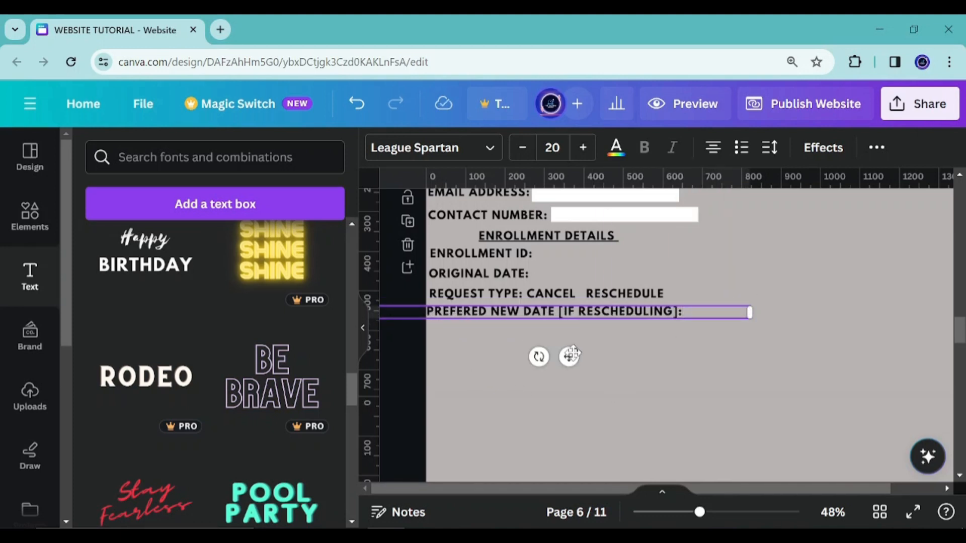
# Duplicate the preferred new date line below it and change the copy to REASON FOR CANCEL / RESCHEDULE:, narrowing its box
pyautogui.moveTo(577, 351)
pyautogui.mouseDown()
pyautogui.moveTo(564, 371)
pyautogui.moveTo(576, 371)
pyautogui.mouseUp()
pyautogui.click(525, 341)
pyautogui.click(491, 314)
pyautogui.click(584, 264)
pyautogui.doubleClick(561, 329)
pyautogui.write('RE')
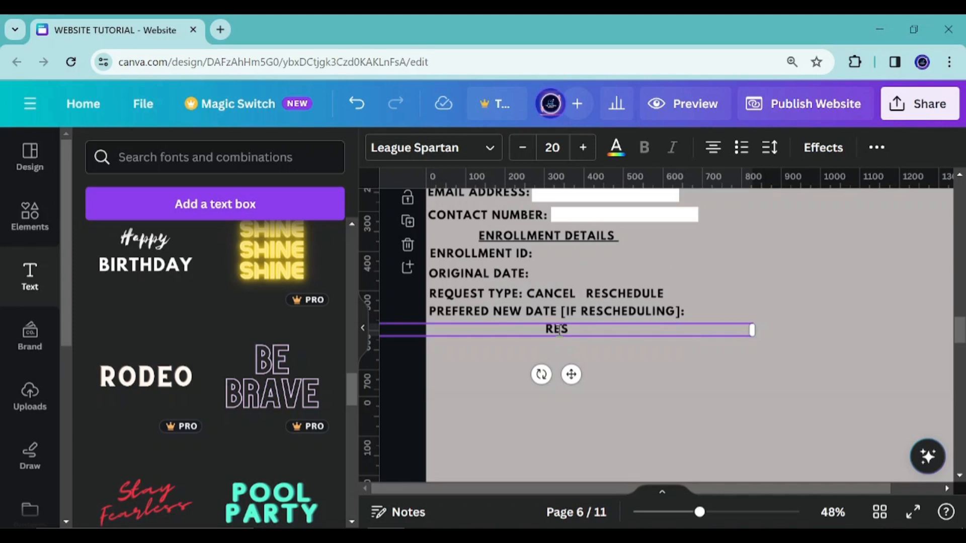
pyautogui.write('ASON FOR CANCEL O')
pyautogui.write('R')
pyautogui.press('BackSpace')
pyautogui.press('BackSpace')
pyautogui.press('BackSpace')
pyautogui.press('BackSpace')
pyautogui.write('L')
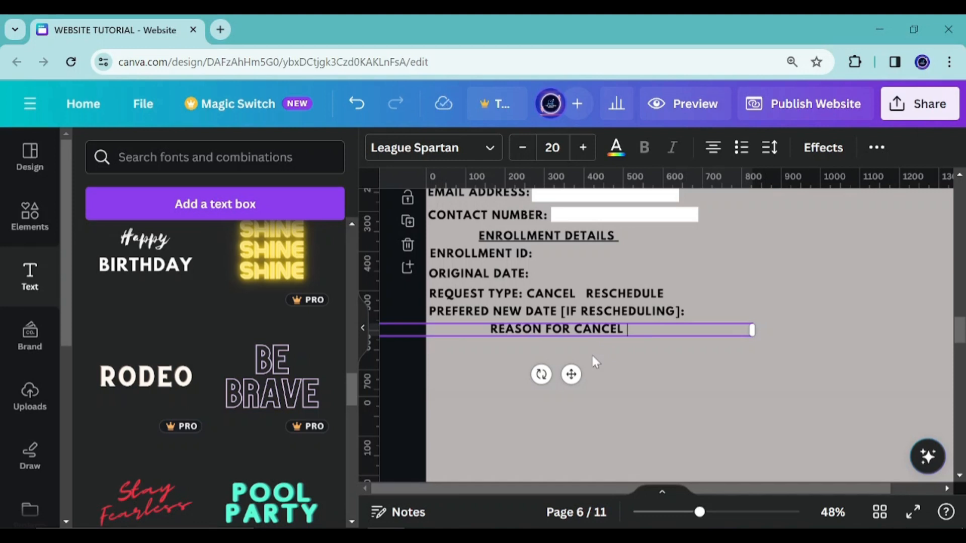
pyautogui.write(' / ')
pyautogui.write('R')
pyautogui.press('BackSpace')
pyautogui.write('/ RESC')
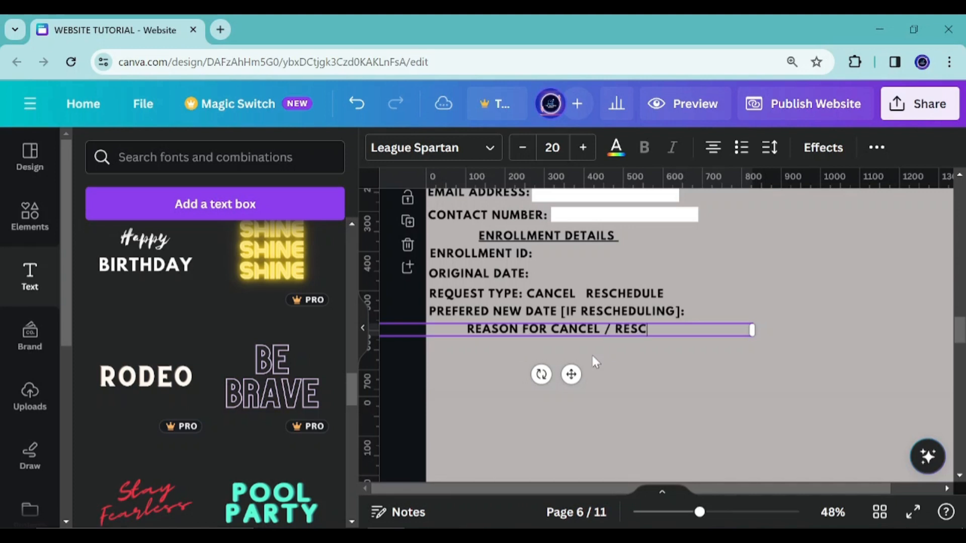
pyautogui.write('HEDULE:')
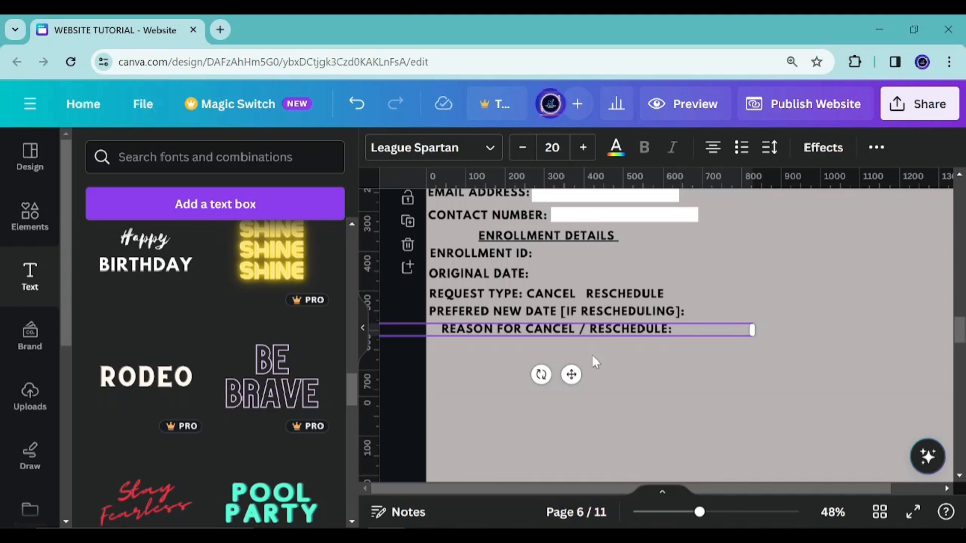
pyautogui.moveTo(752, 330); pyautogui.dragTo(726, 317)
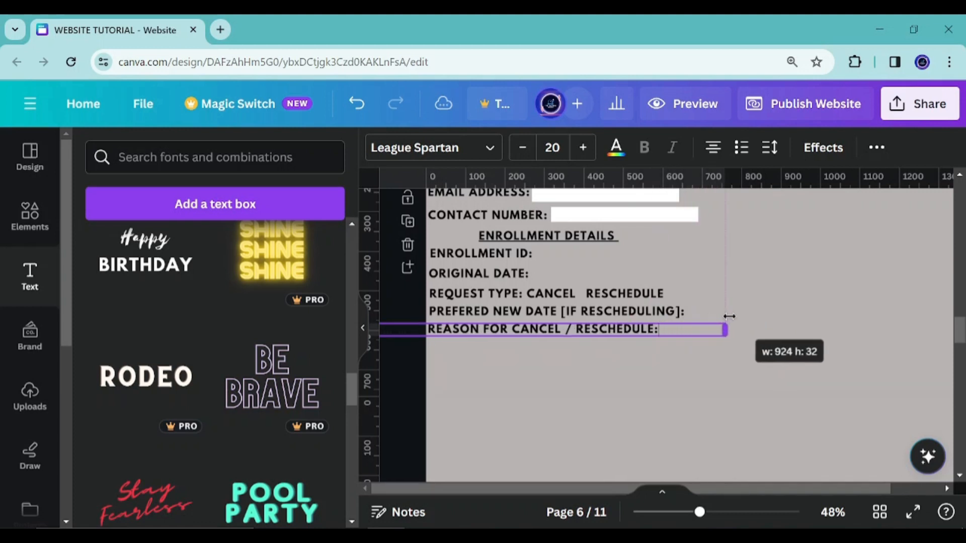
pyautogui.click(561, 369)
# Duplicate the REASON FOR CANCEL / RESCHEDULE: line and place the copy on the right, level with FULL NAME
pyautogui.scroll(3, 646, 362)
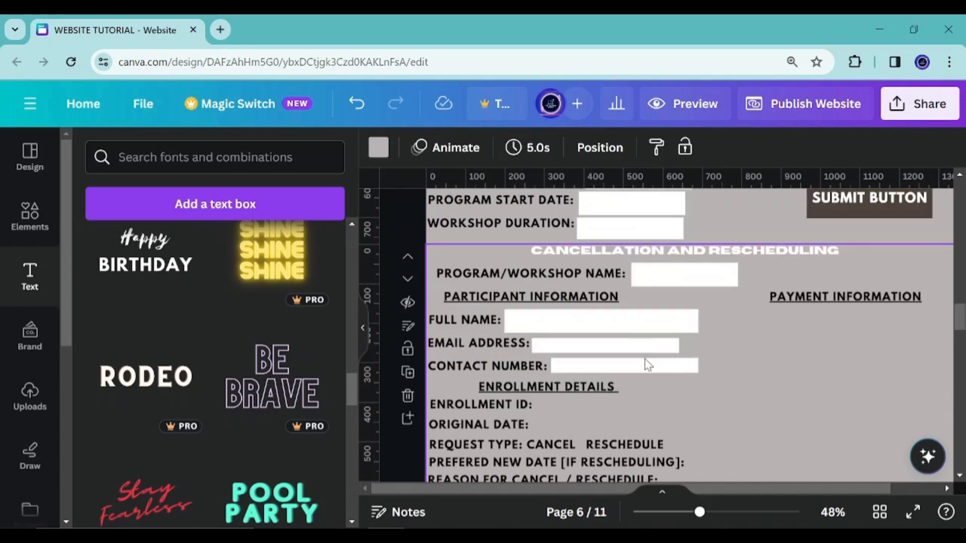
pyautogui.scroll(3, 666, 350)
pyautogui.scroll(-6, 507, 380)
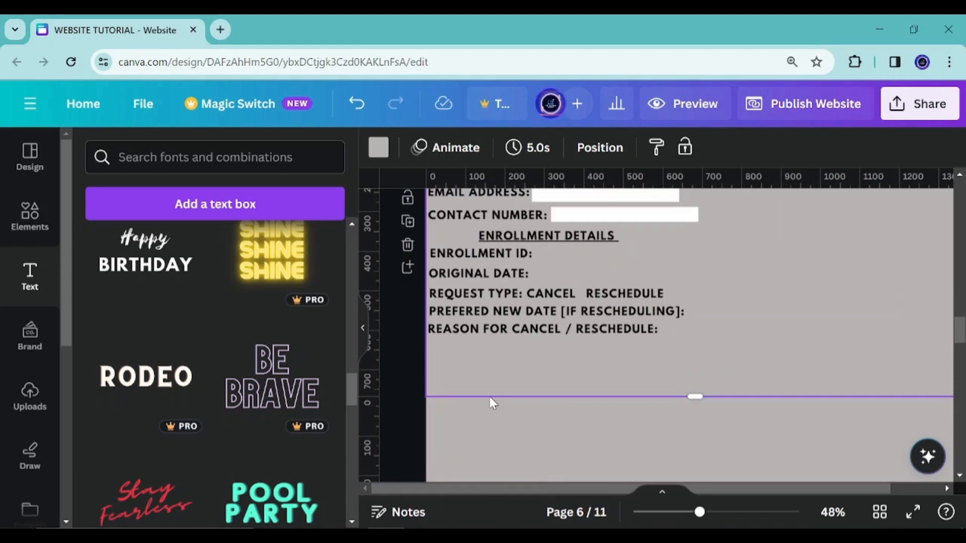
pyautogui.click(504, 331)
pyautogui.click(573, 285)
pyautogui.moveTo(562, 380); pyautogui.dragTo(827, 342)
# Move the PAYMENT INFORMATION heading lower and change the copied label's text to ADDITIONAL COMMENTS:
pyautogui.scroll(6, 595, 370)
pyautogui.moveTo(818, 298); pyautogui.dragTo(775, 395)
pyautogui.click(749, 320)
pyautogui.doubleClick(749, 320)
pyautogui.write('ADDITIONAL C')
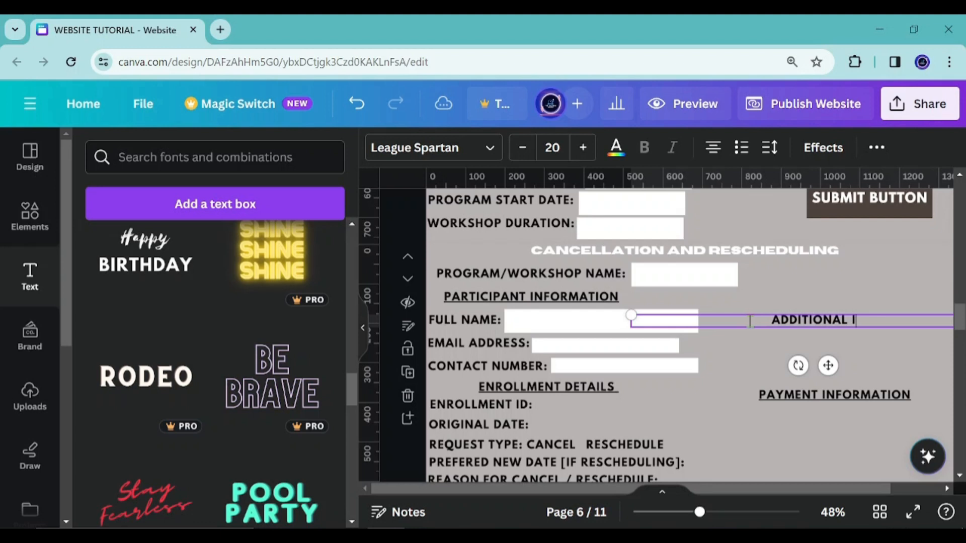
pyautogui.write('OMMENTS:')
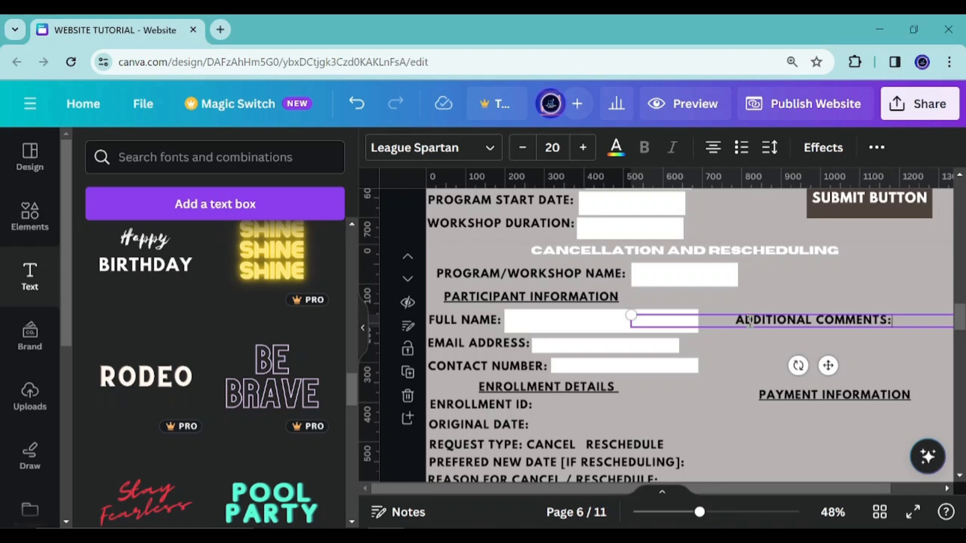
# Shrink the ADDITIONAL COMMENTS: label slightly and adjust its position beside the participant fields
pyautogui.moveTo(645, 318); pyautogui.dragTo(740, 338)
pyautogui.hotkey('ctrl', 'z')
pyautogui.scroll(-1, 613, 366)
pyautogui.scroll(-2, 612, 366)
pyautogui.moveTo(654, 330); pyautogui.dragTo(643, 314)
pyautogui.moveTo(759, 355); pyautogui.dragTo(751, 371)
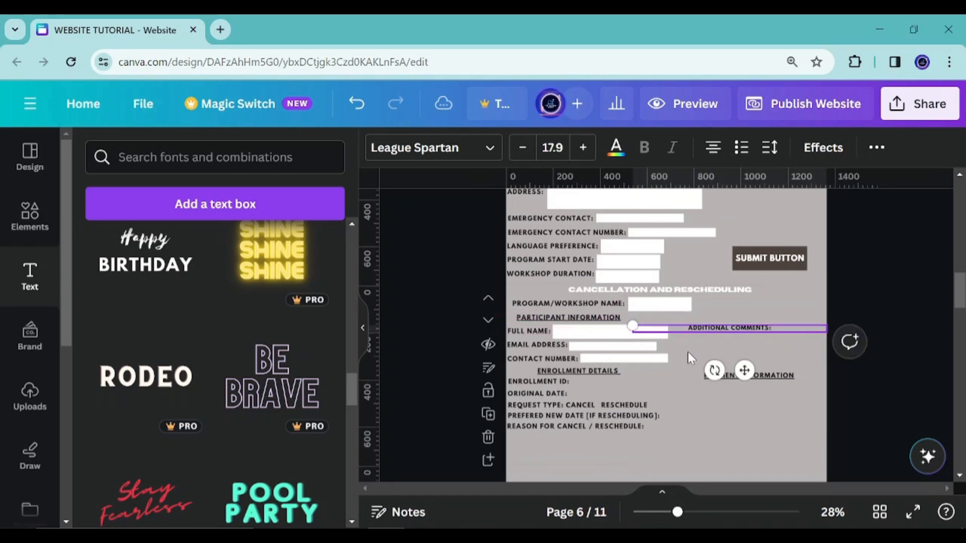
pyautogui.scroll(3, 672, 349)
pyautogui.moveTo(599, 305); pyautogui.dragTo(681, 304)
pyautogui.doubleClick(392, 315)
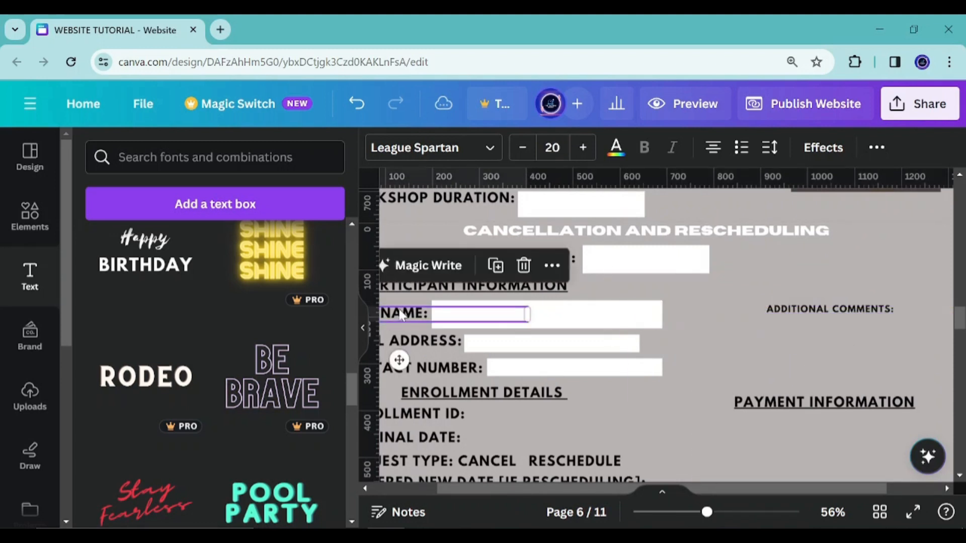